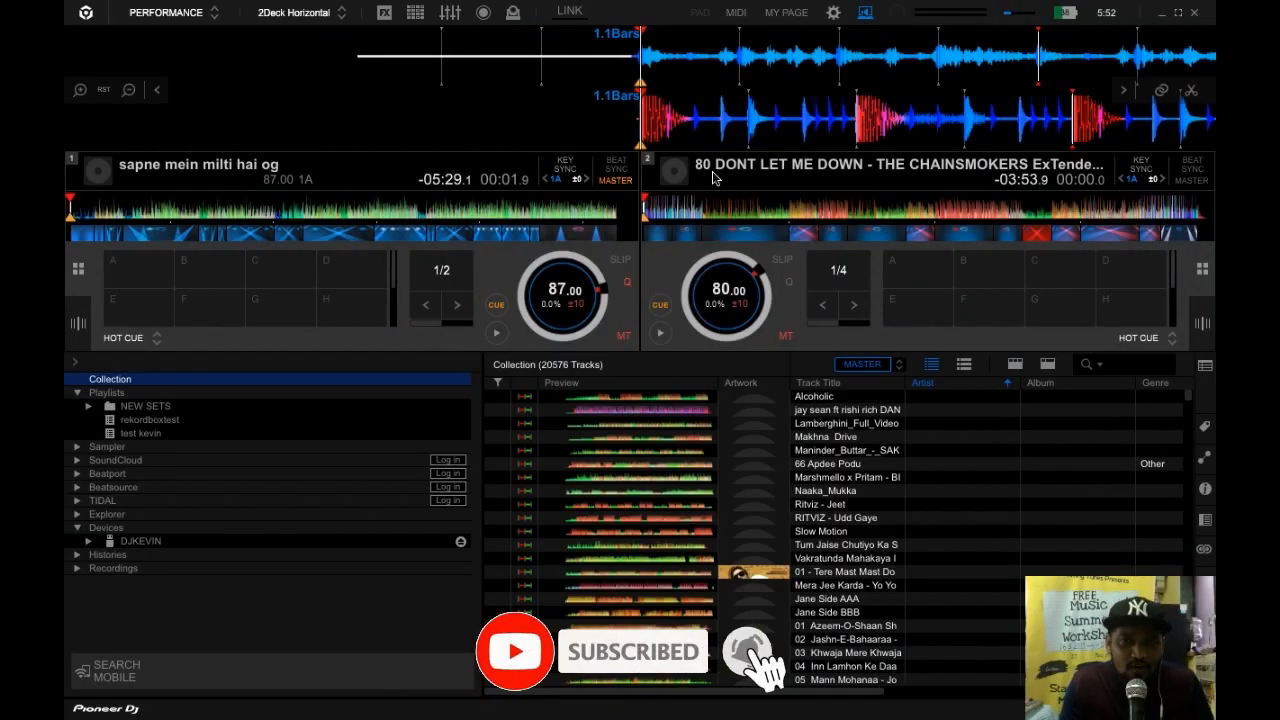
Step: Preview the start of the track on deck 2 and return it to its cue point
click(661, 332)
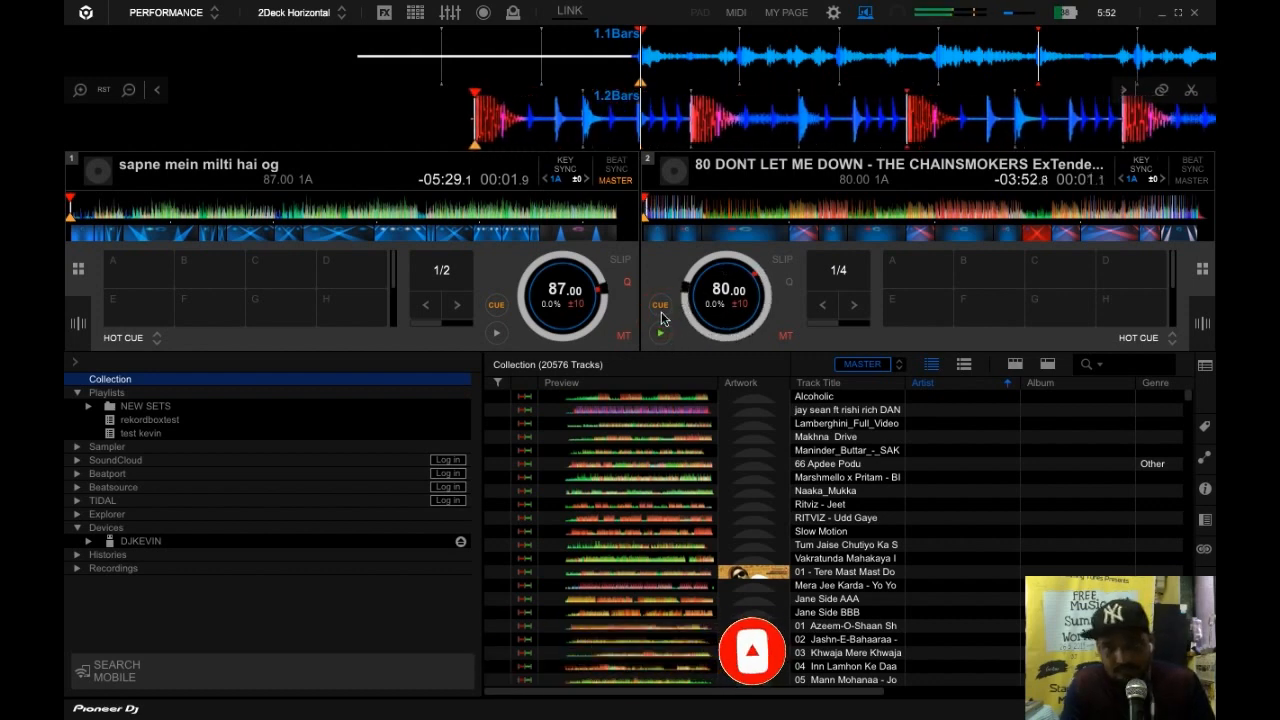
click(660, 306)
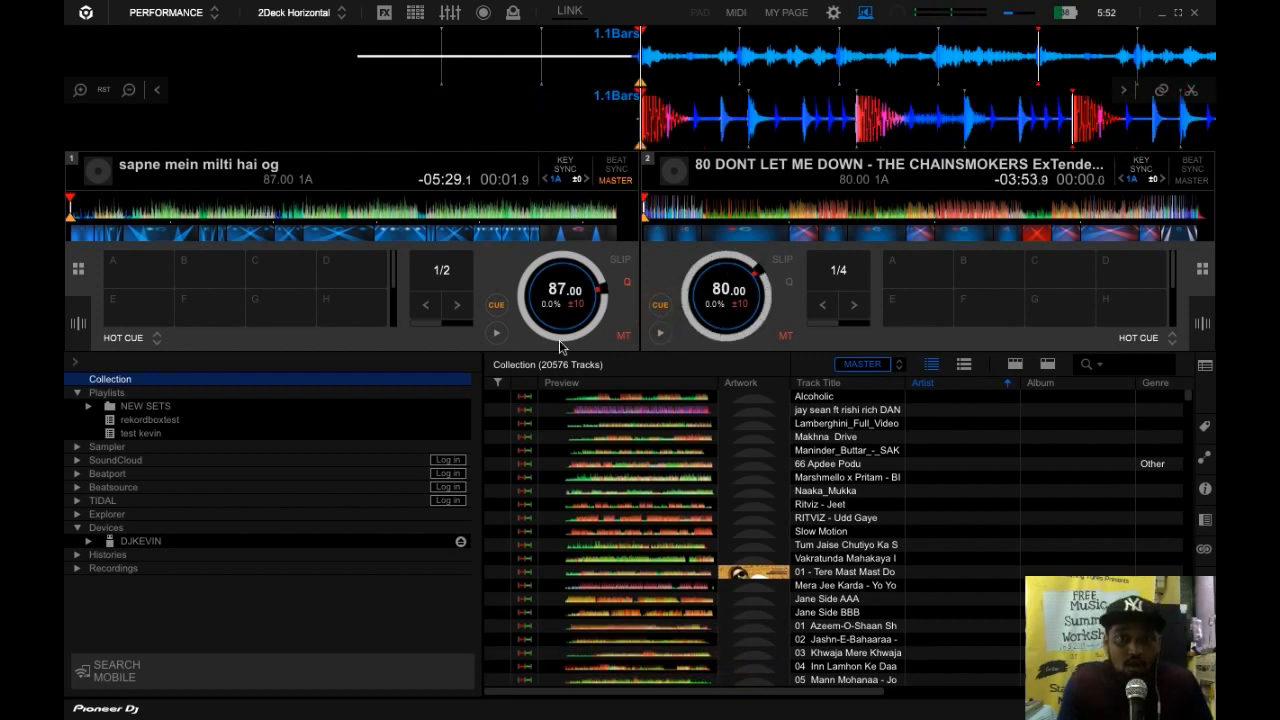
click(504, 308)
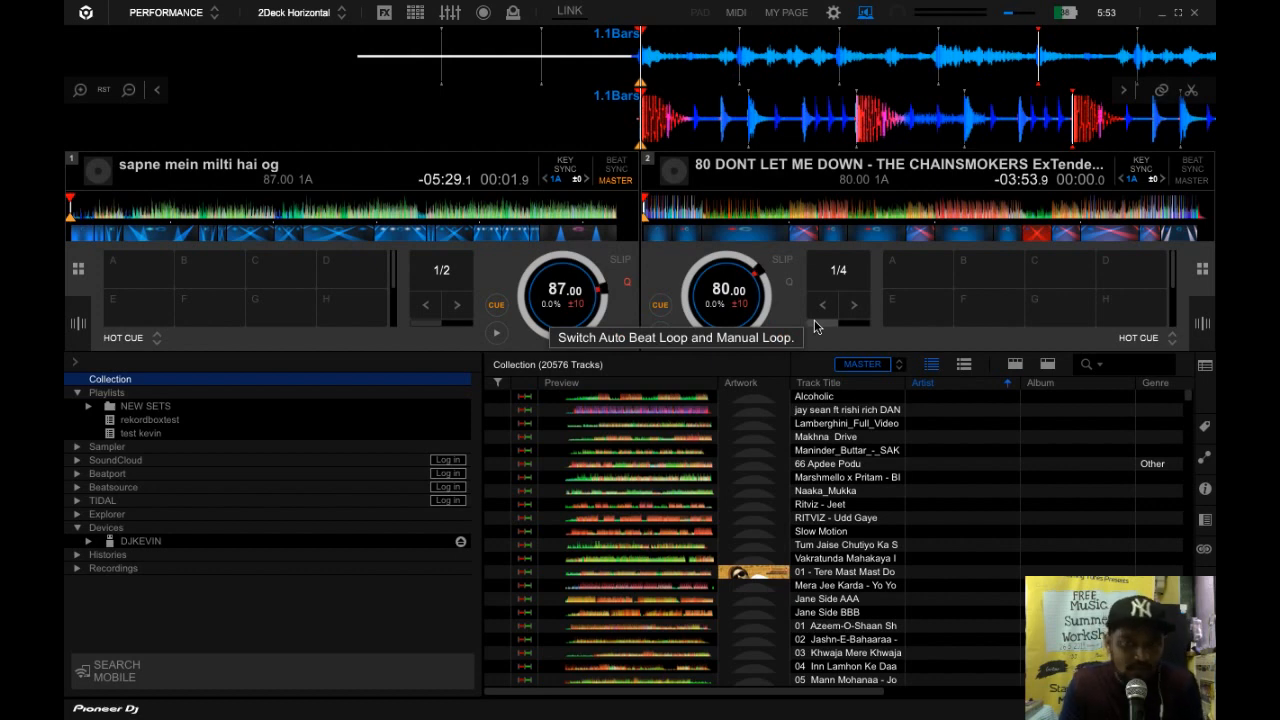
Step: Show the sampler deck and enable loop capture from the track waveforms
click(415, 13)
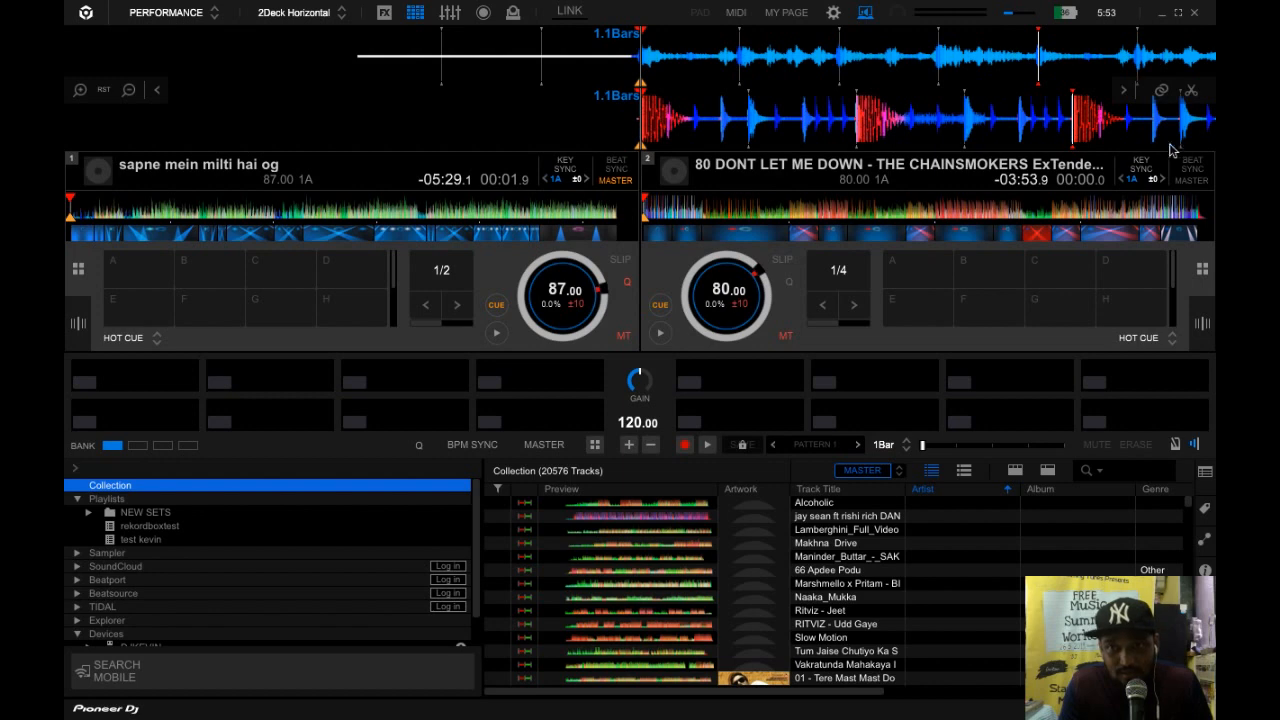
click(1191, 93)
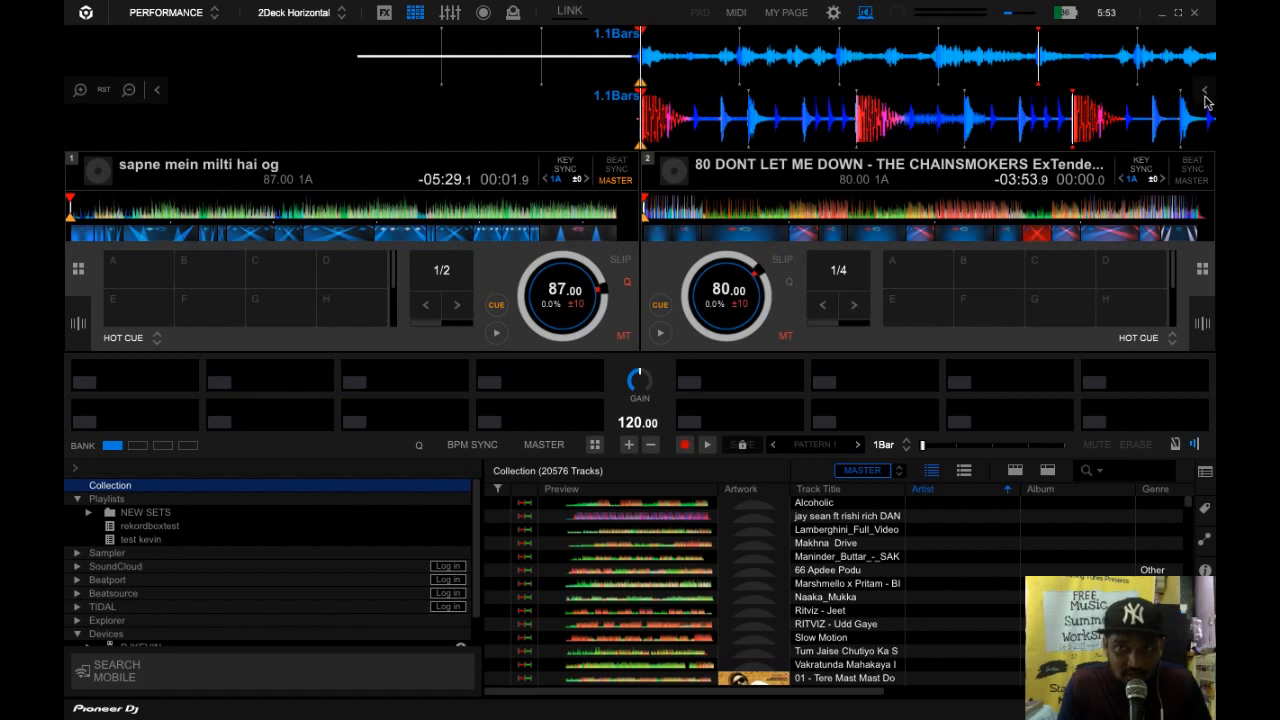
mouse_move(1206, 93)
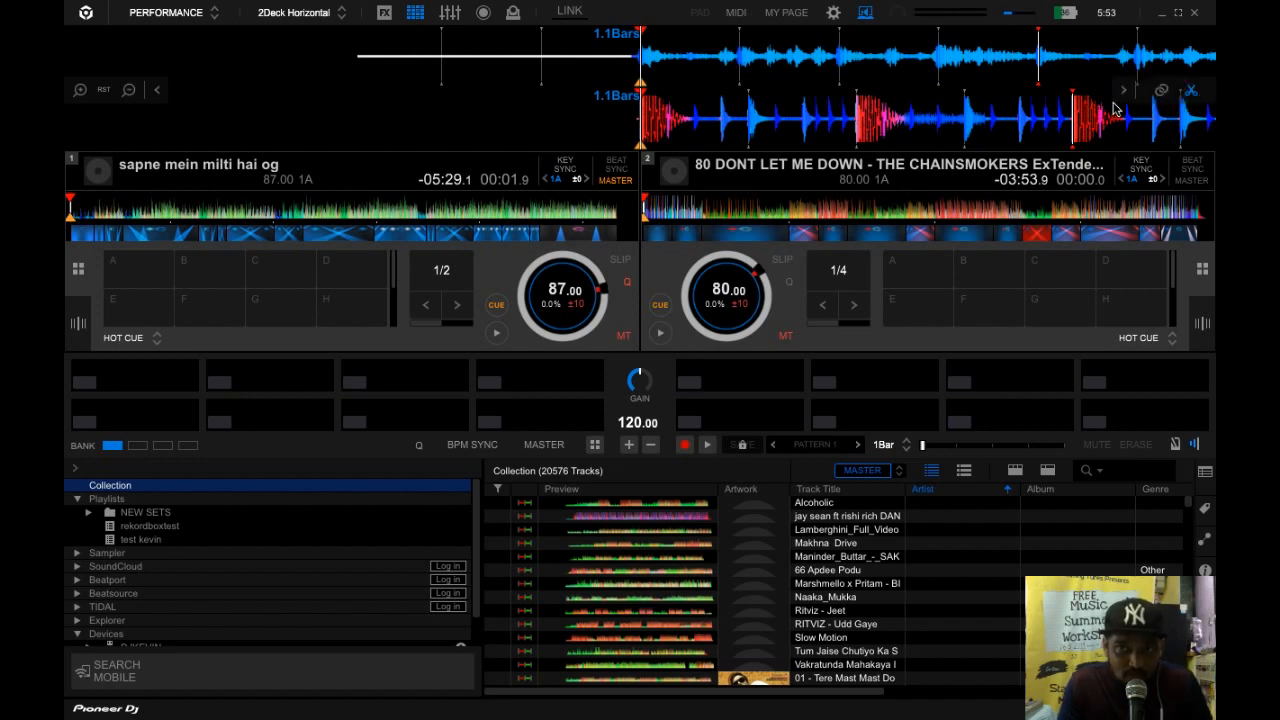
click(1193, 94)
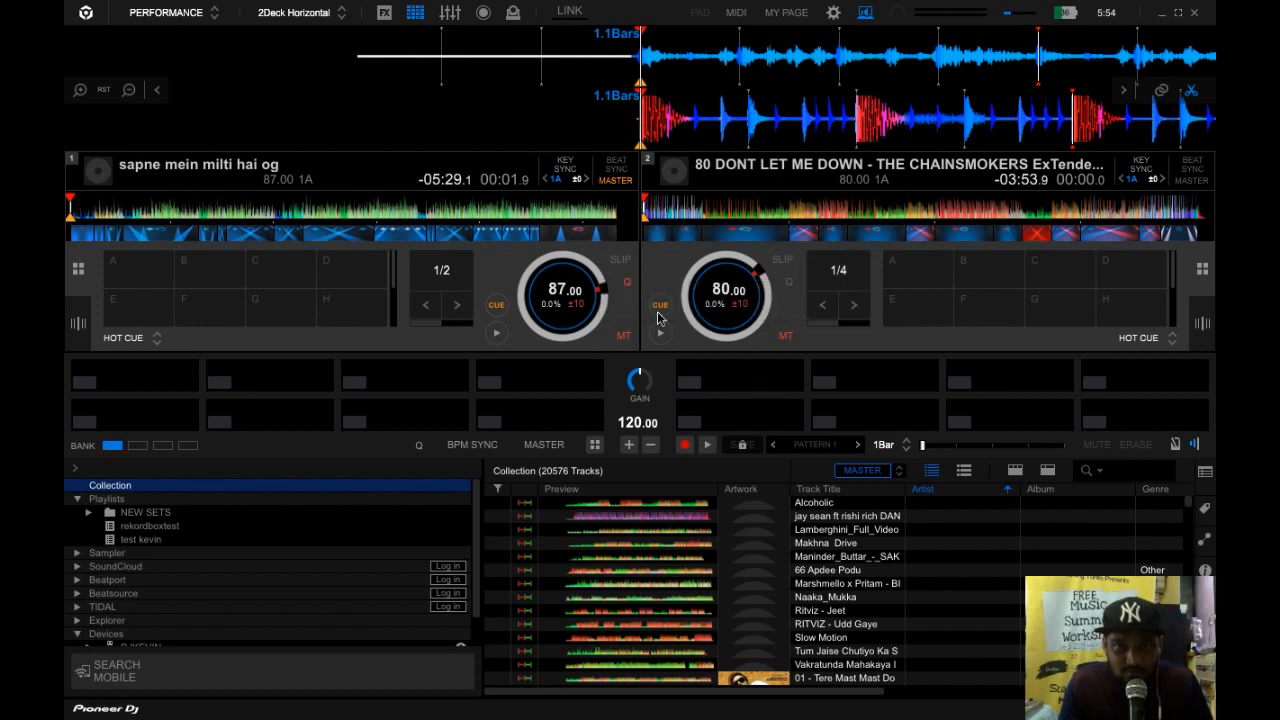
Step: Audition the opening drum hit on deck 2 from its cue point and start a 1/4-beat loop on it
click(661, 306)
click(661, 306)
click(661, 306)
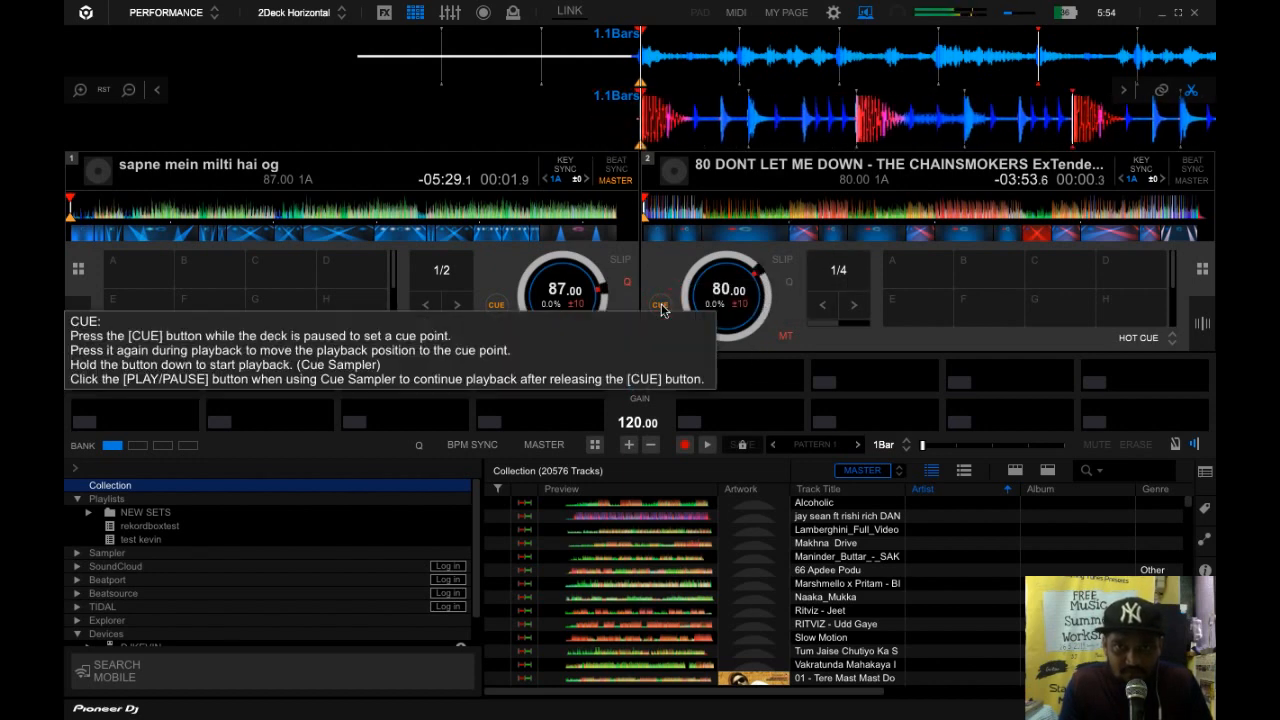
click(660, 304)
click(844, 279)
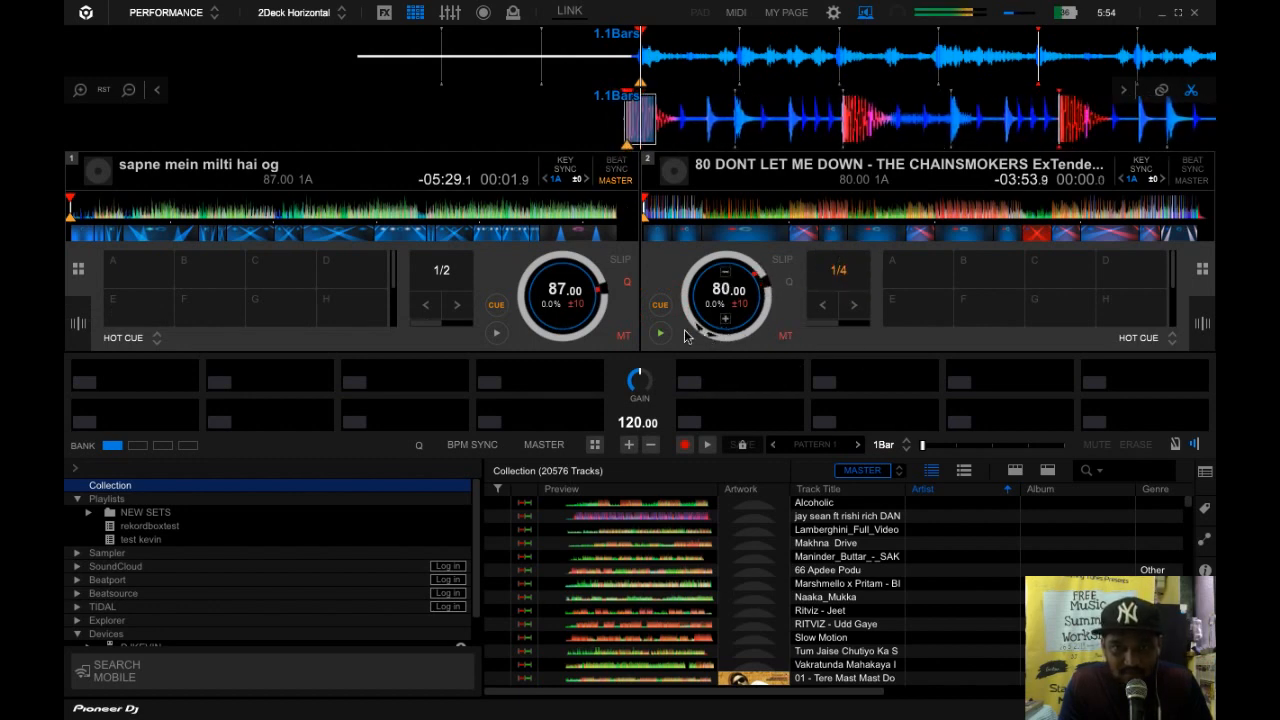
click(664, 308)
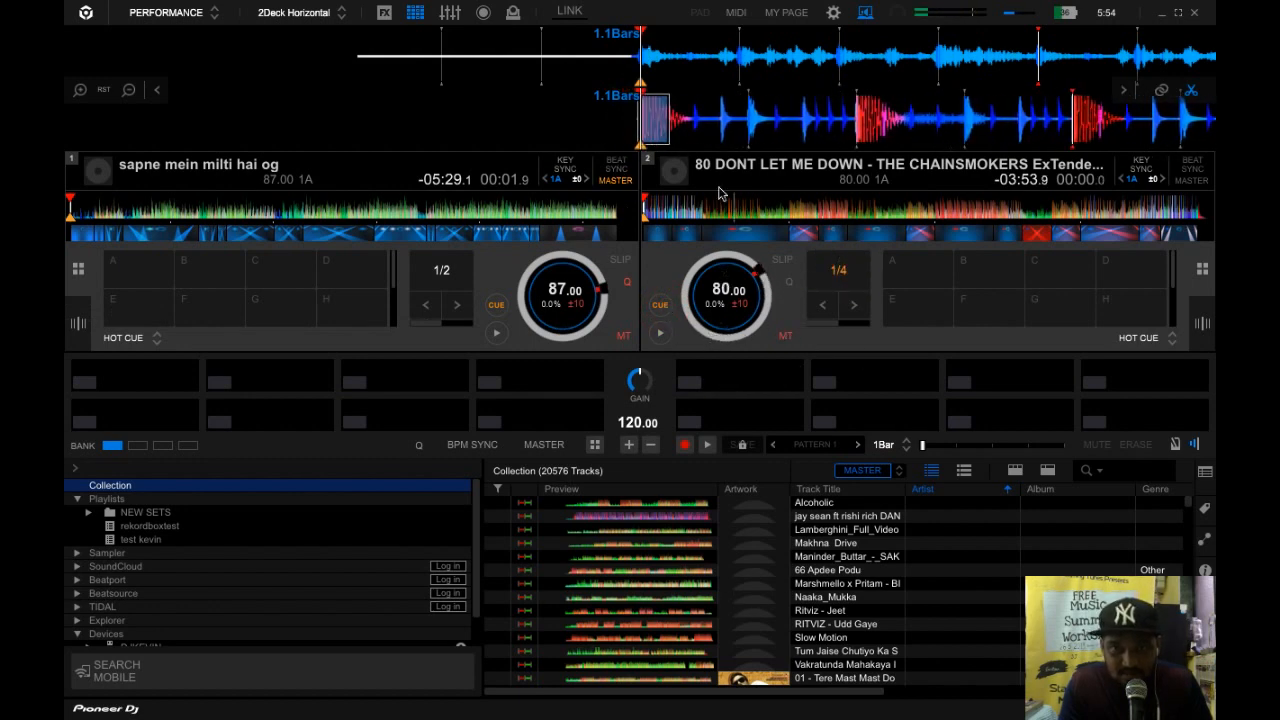
Step: Audition shorter and longer loop lengths on deck 2, set the loop to 1/2 beat and return to the cue point
click(852, 308)
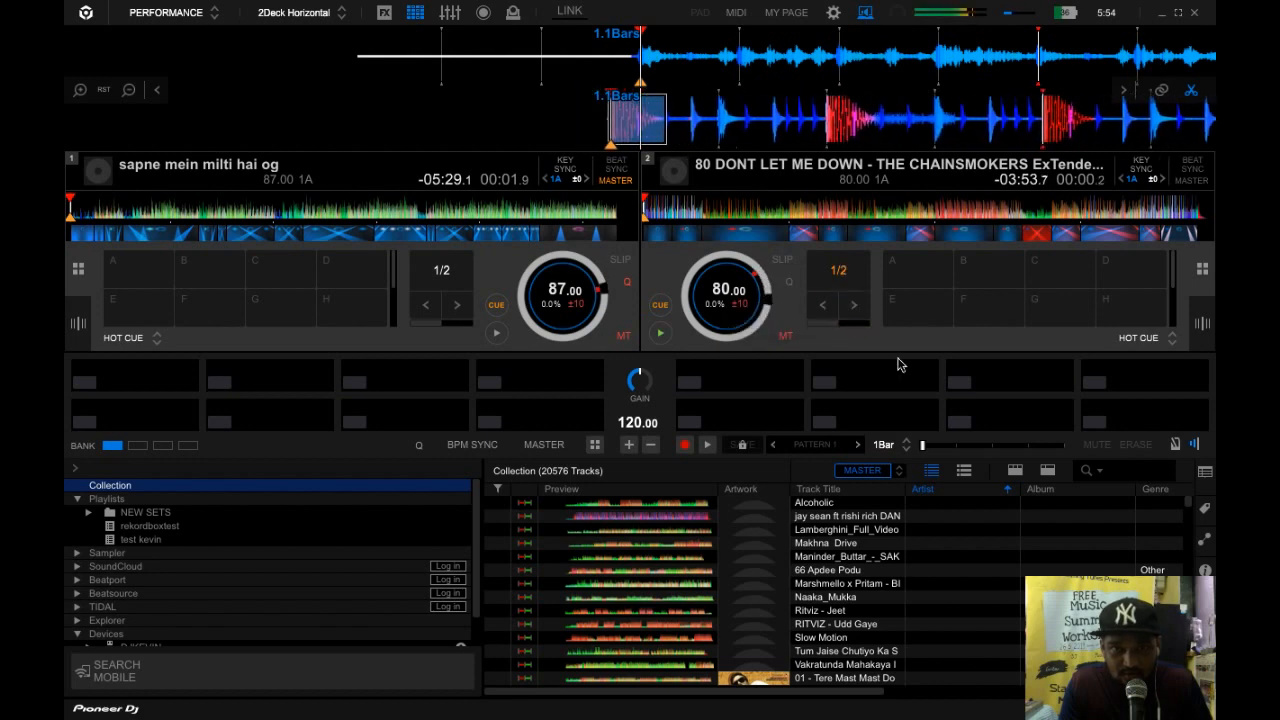
click(824, 306)
click(824, 306)
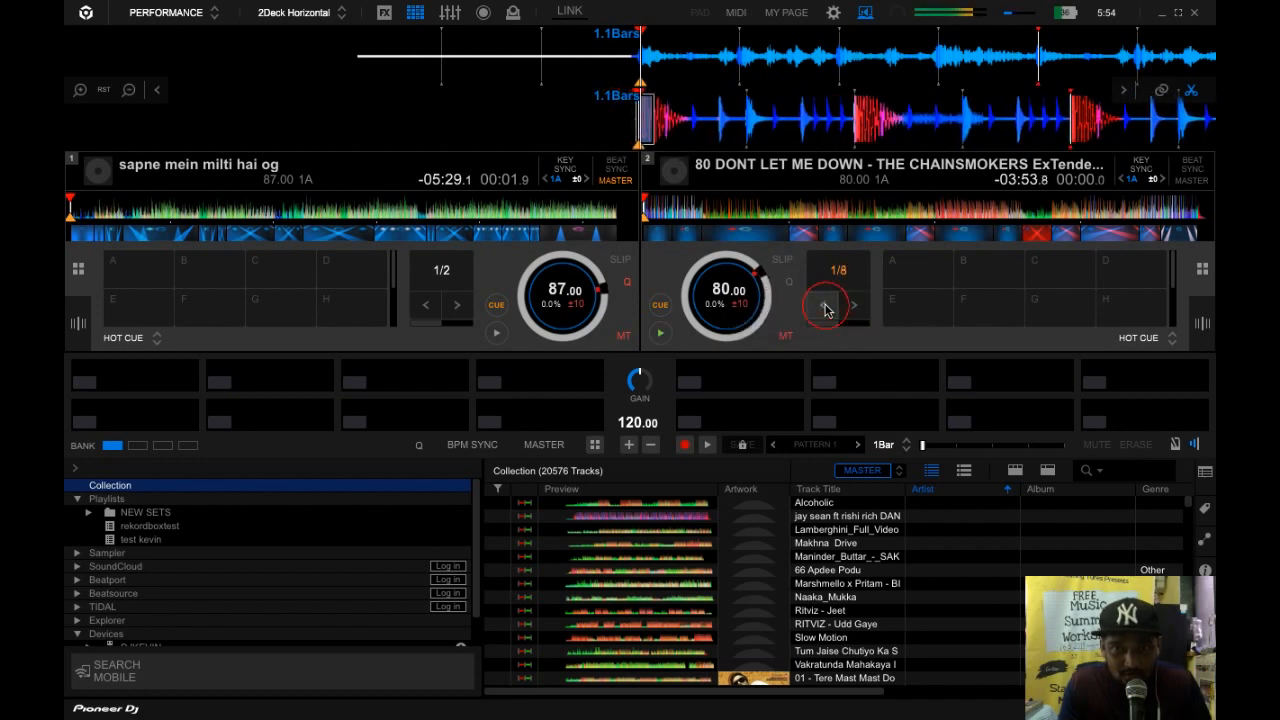
click(824, 306)
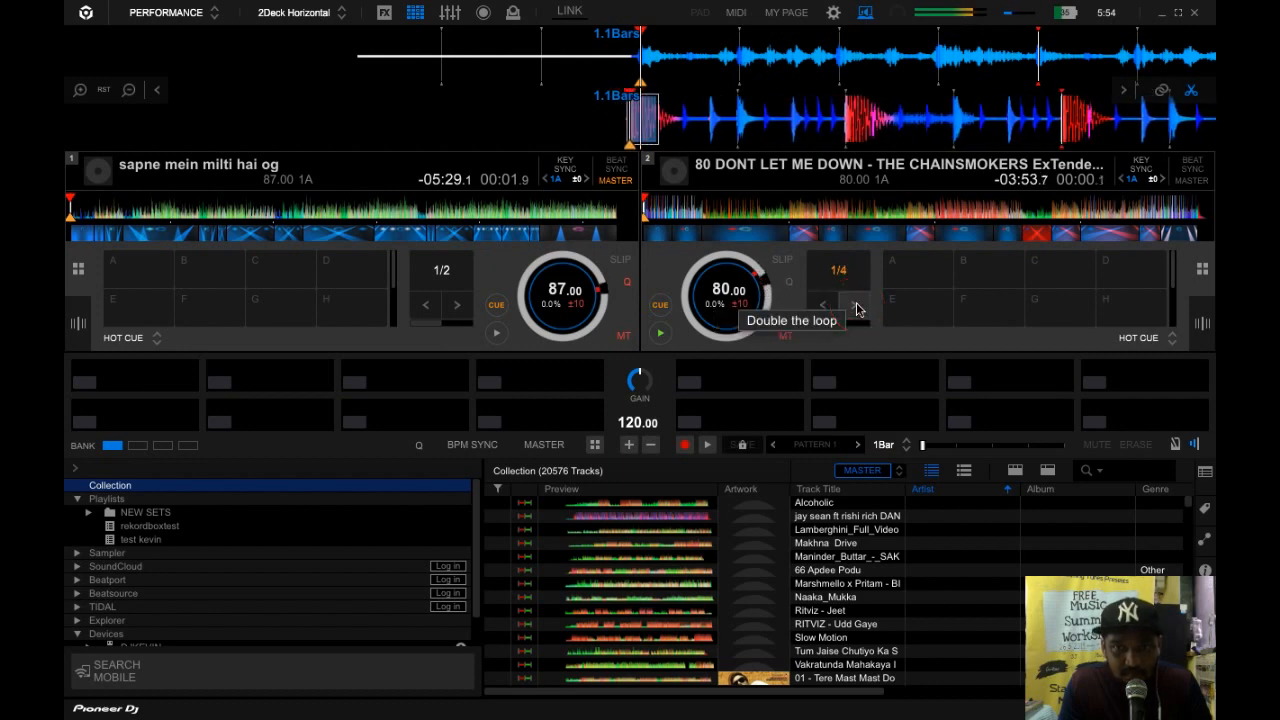
click(856, 308)
click(856, 308)
click(856, 308)
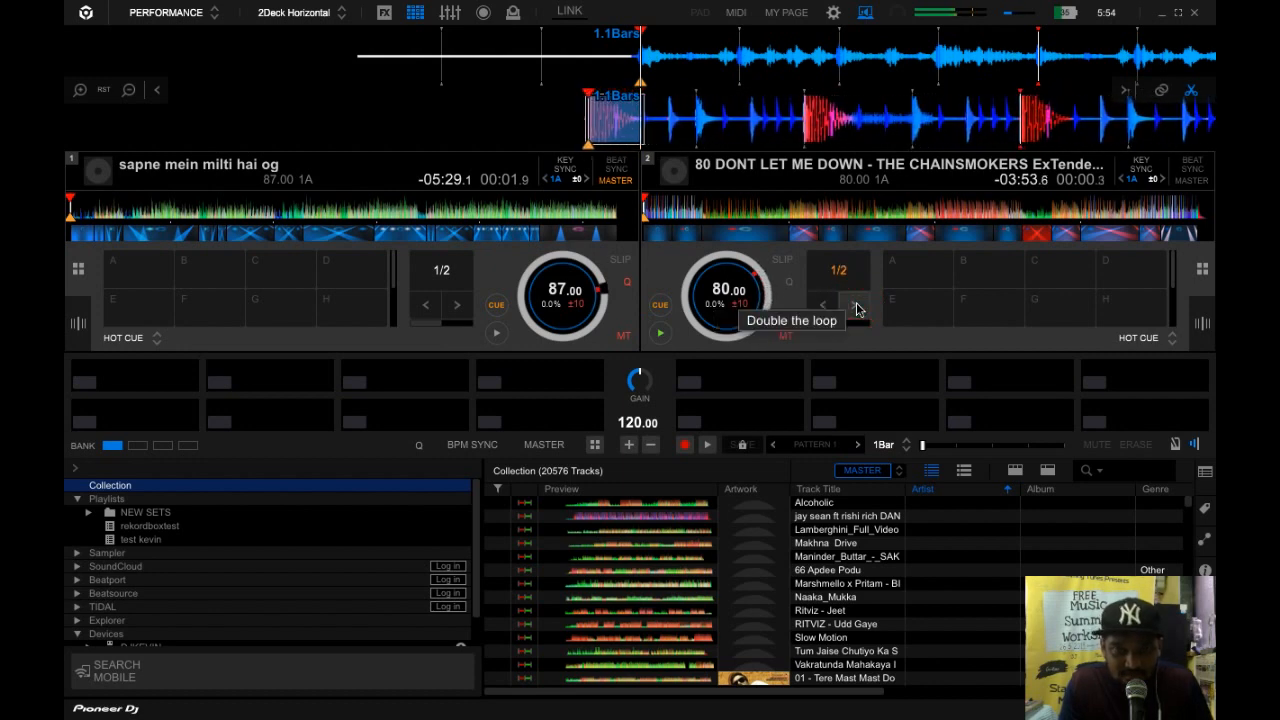
click(660, 305)
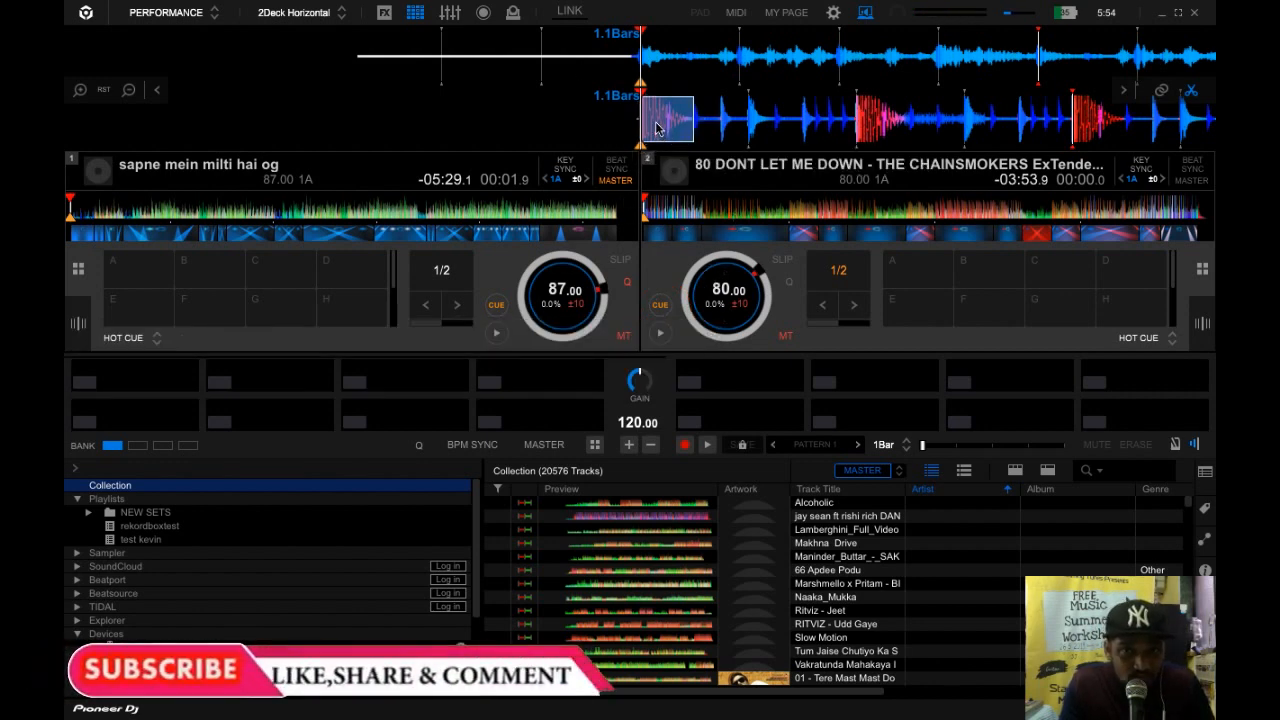
Step: Capture the 1/2-beat loop from deck 2 into the first slot of the second sampler group and play it
drag(658, 127, 722, 392)
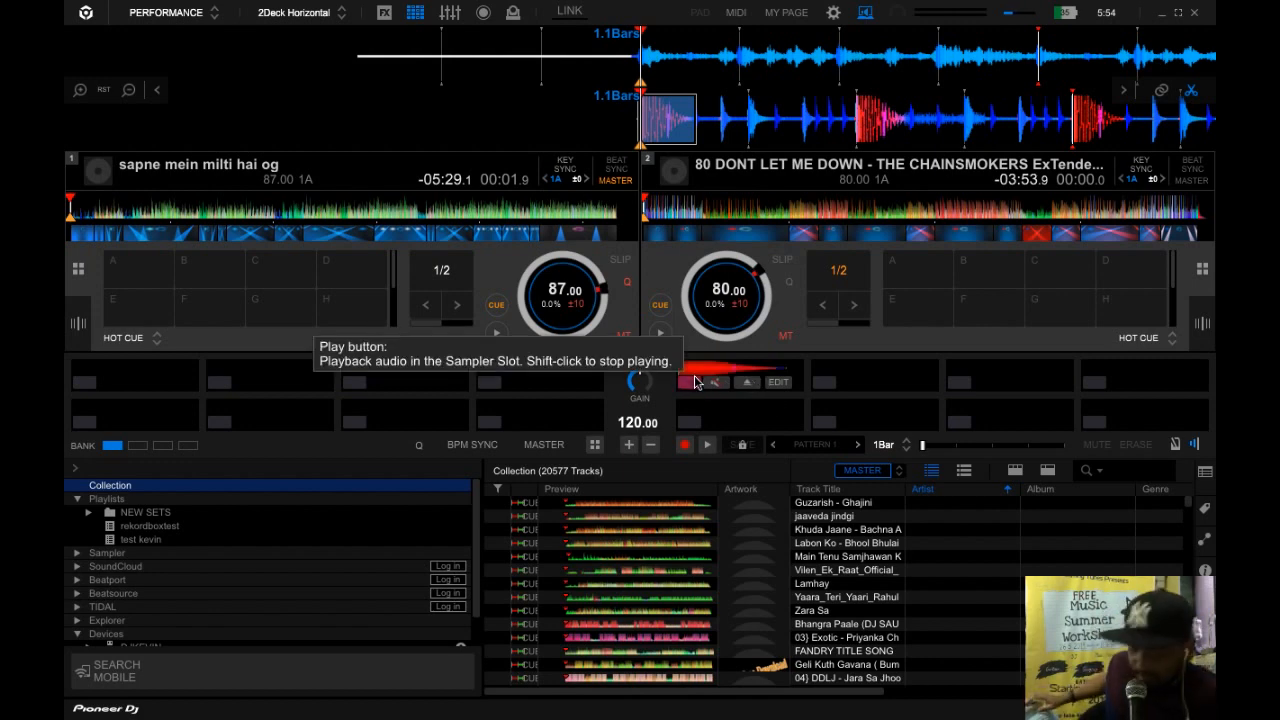
click(697, 382)
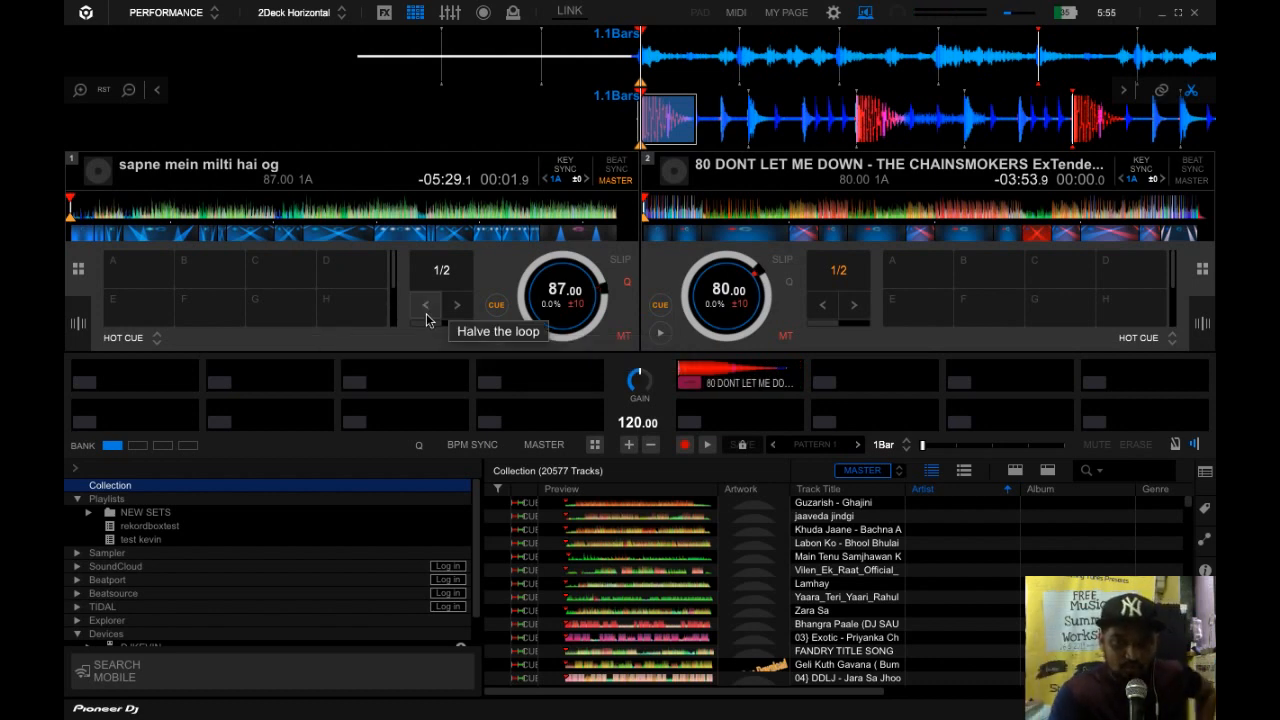
key(m)
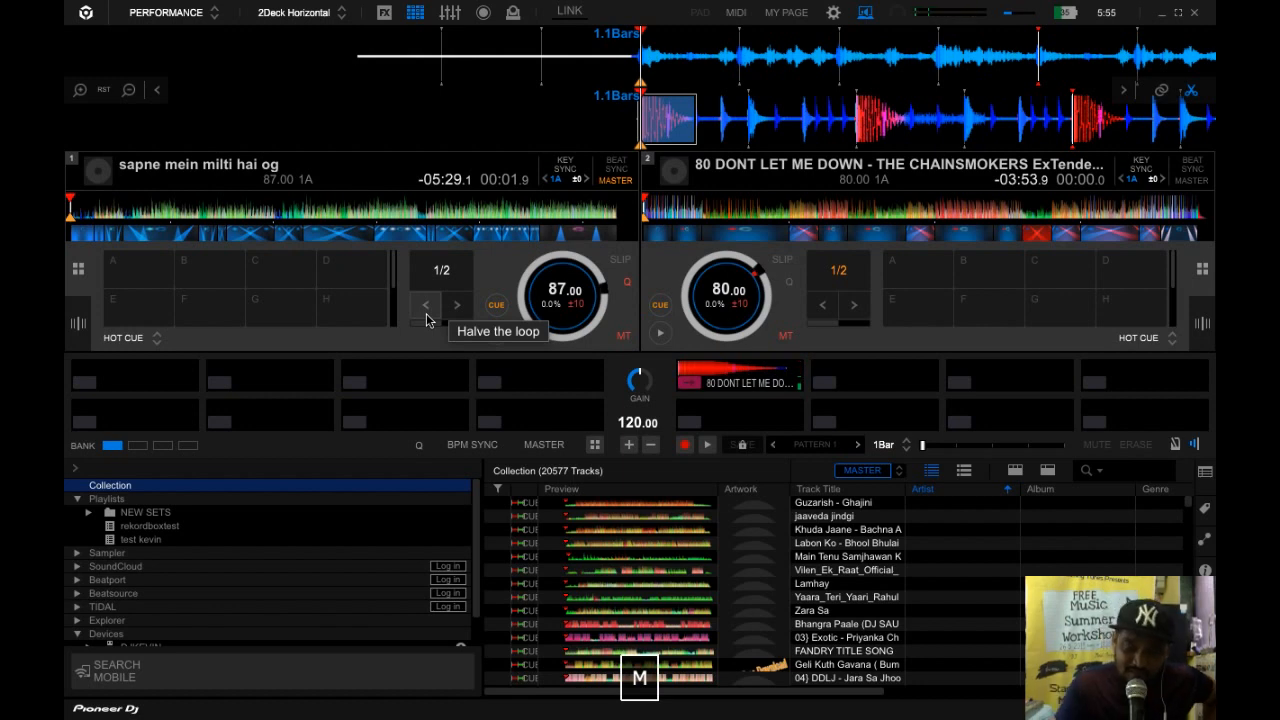
Step: Release the loop on deck 2 and move the playhead to the track's second beat
click(838, 274)
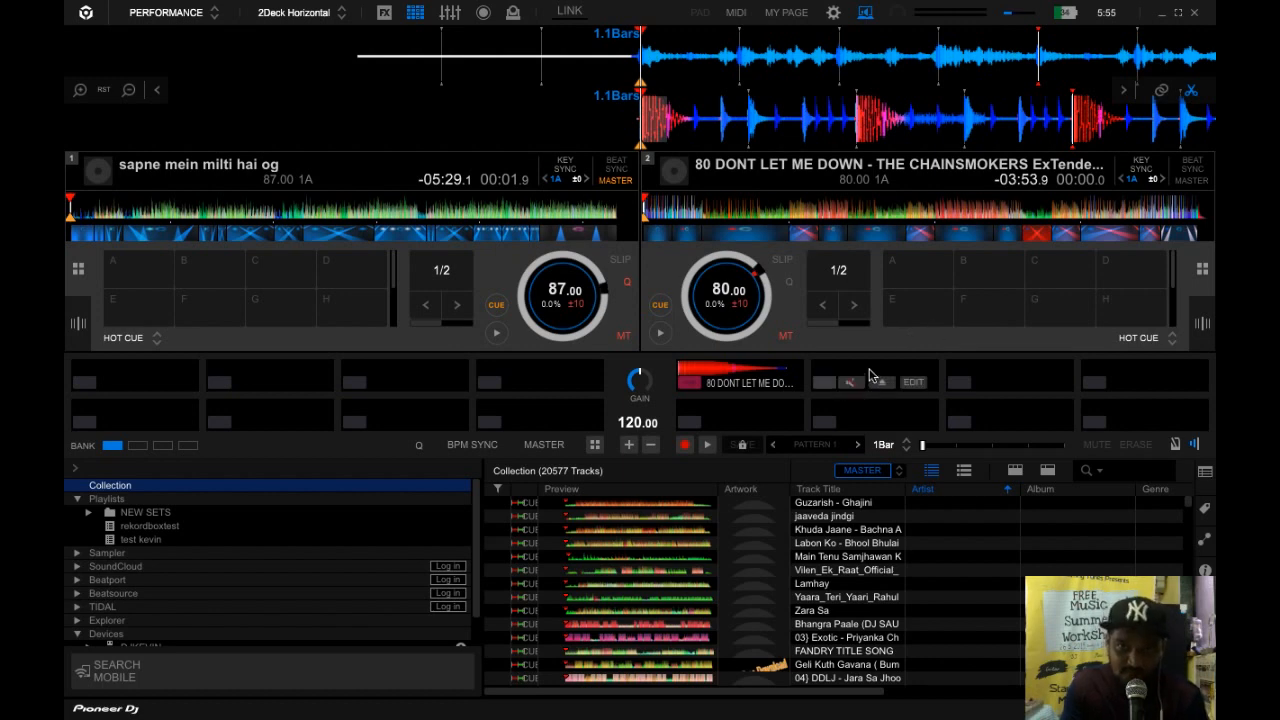
click(662, 335)
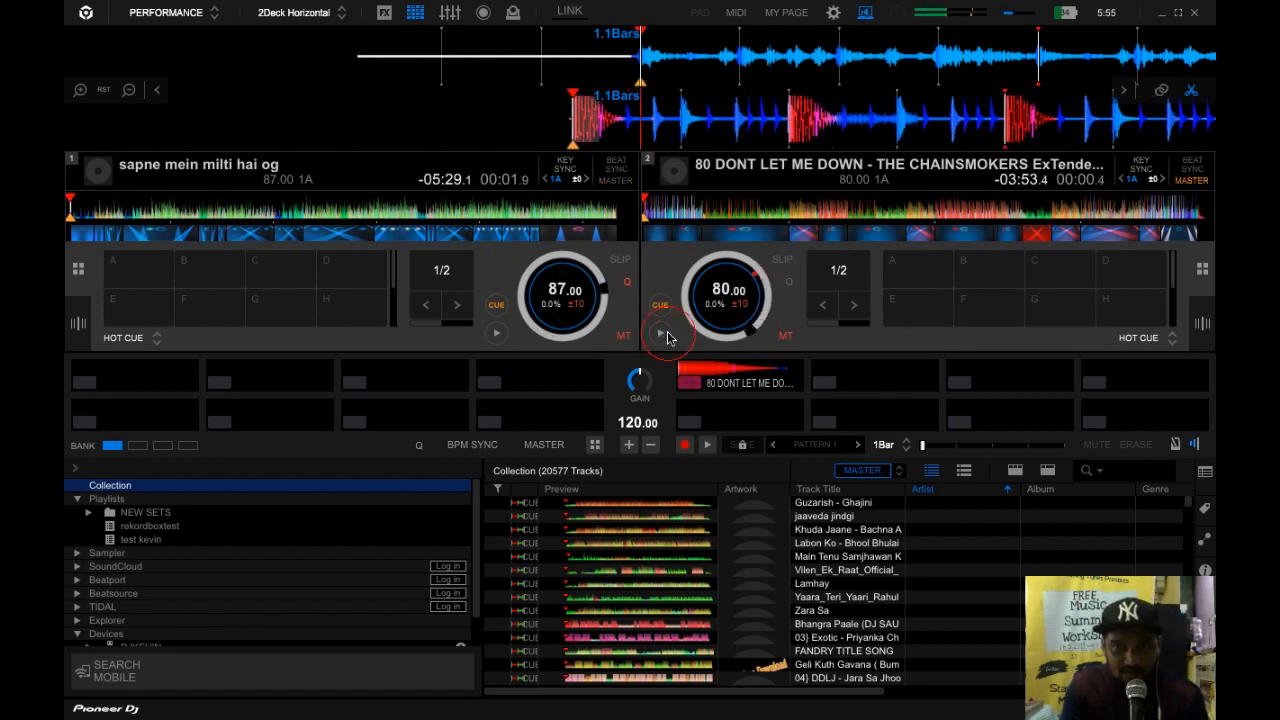
drag(683, 117, 734, 128)
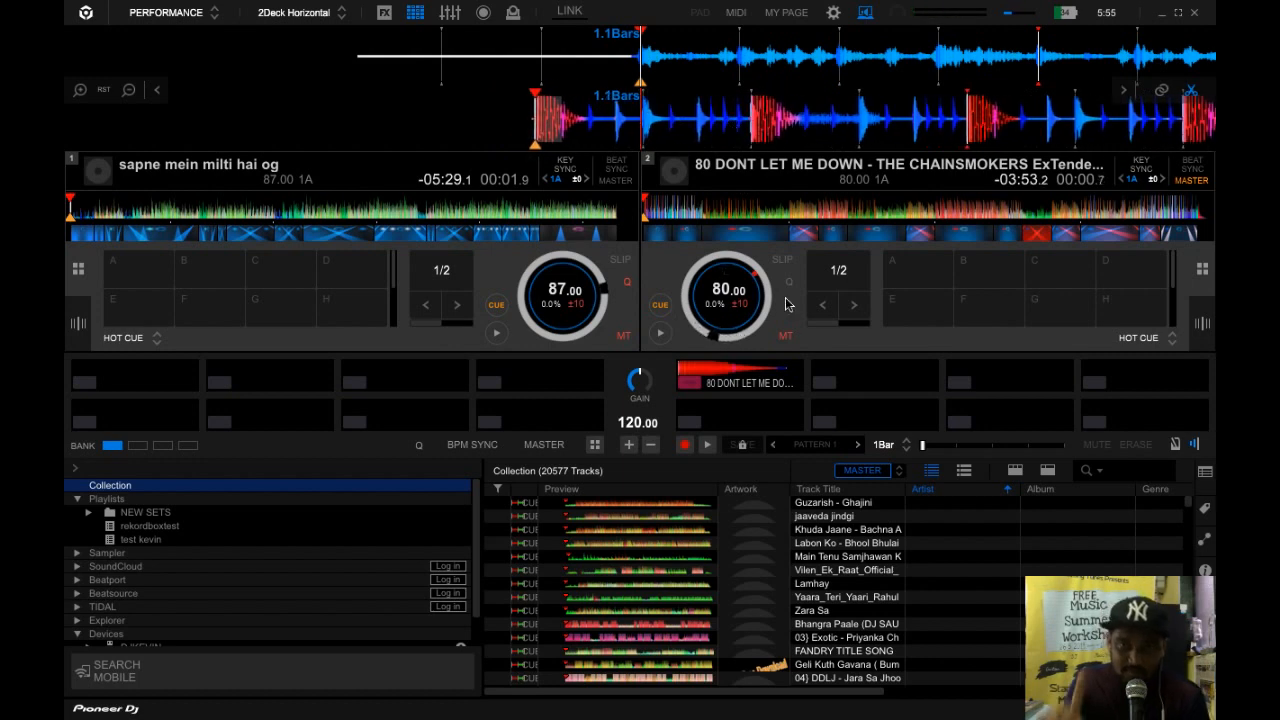
Step: Loop 1/8 beat at the playhead on deck 2 and capture it into the sampler slot beside the first sample
click(838, 280)
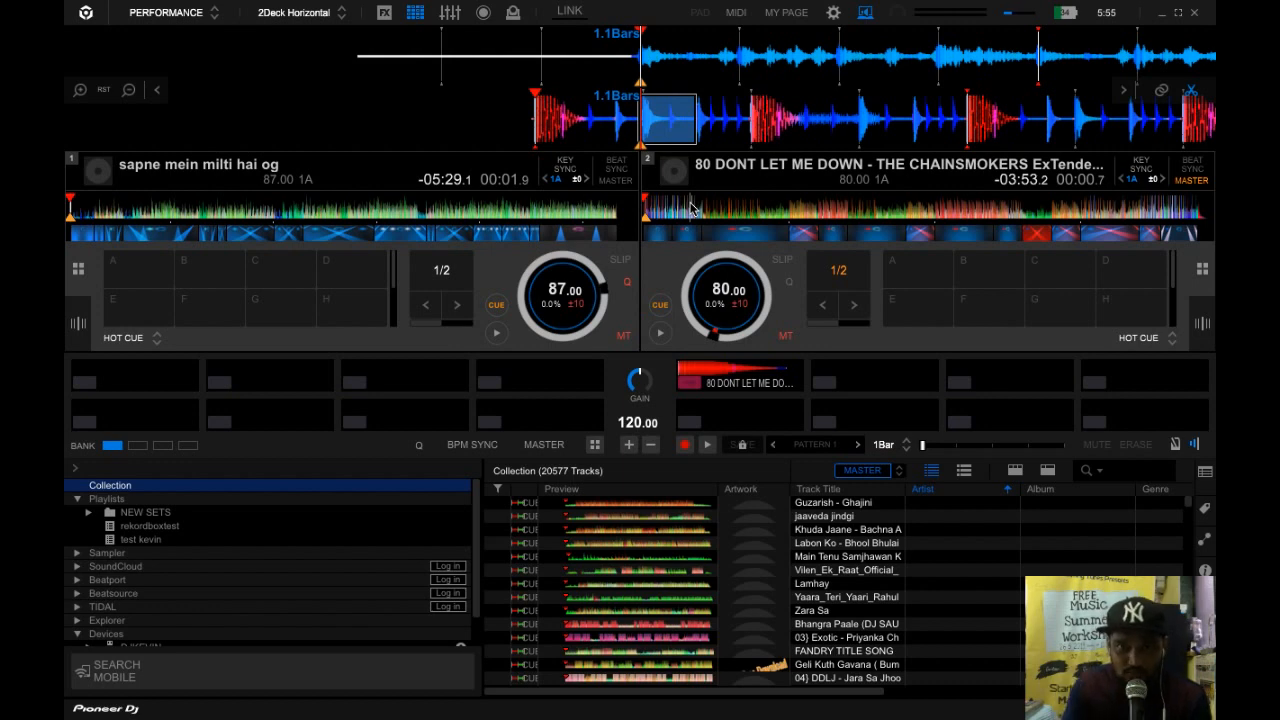
click(820, 312)
click(820, 312)
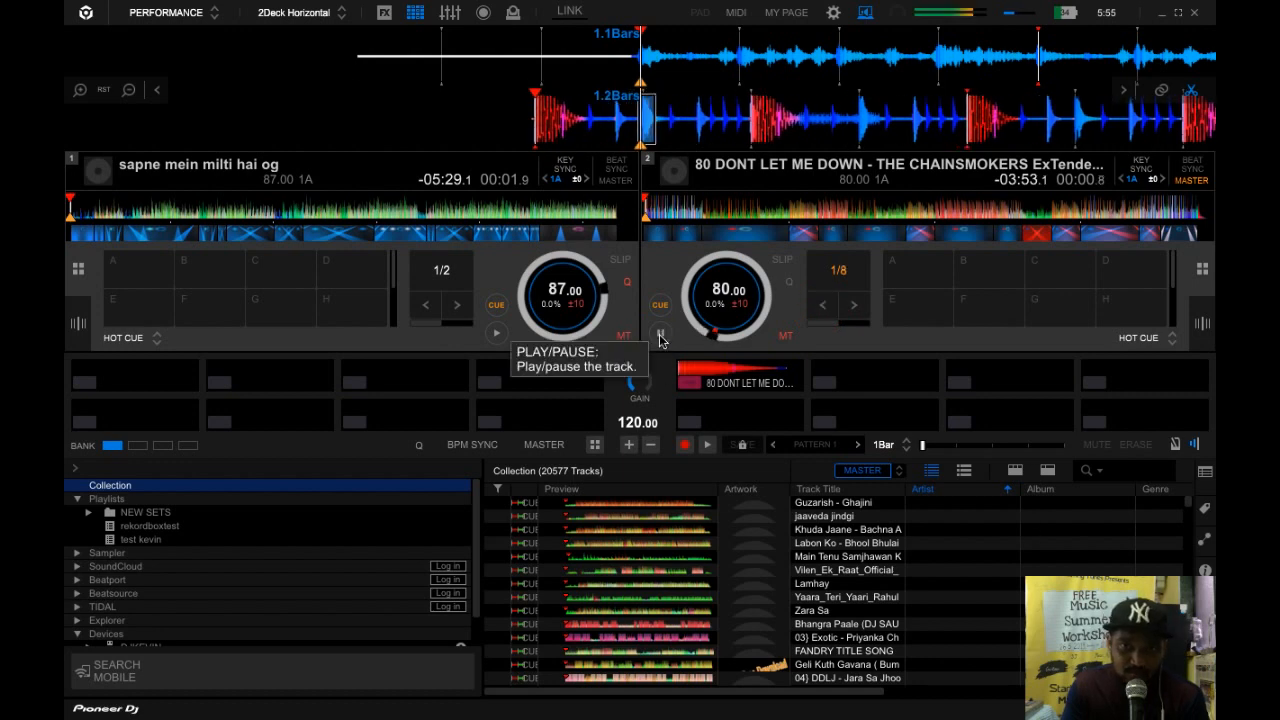
drag(641, 125, 859, 388)
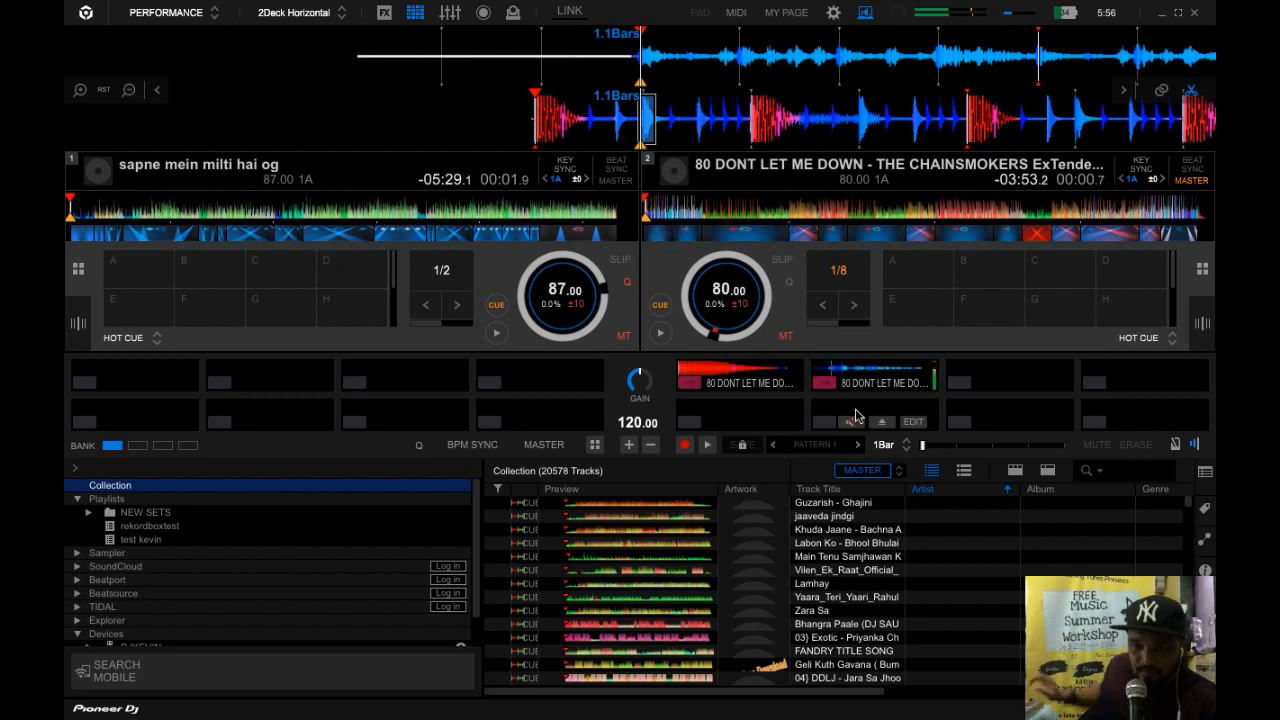
Step: Play the two captured samples alternately as a short drum pattern
key(comma)
key(comma)
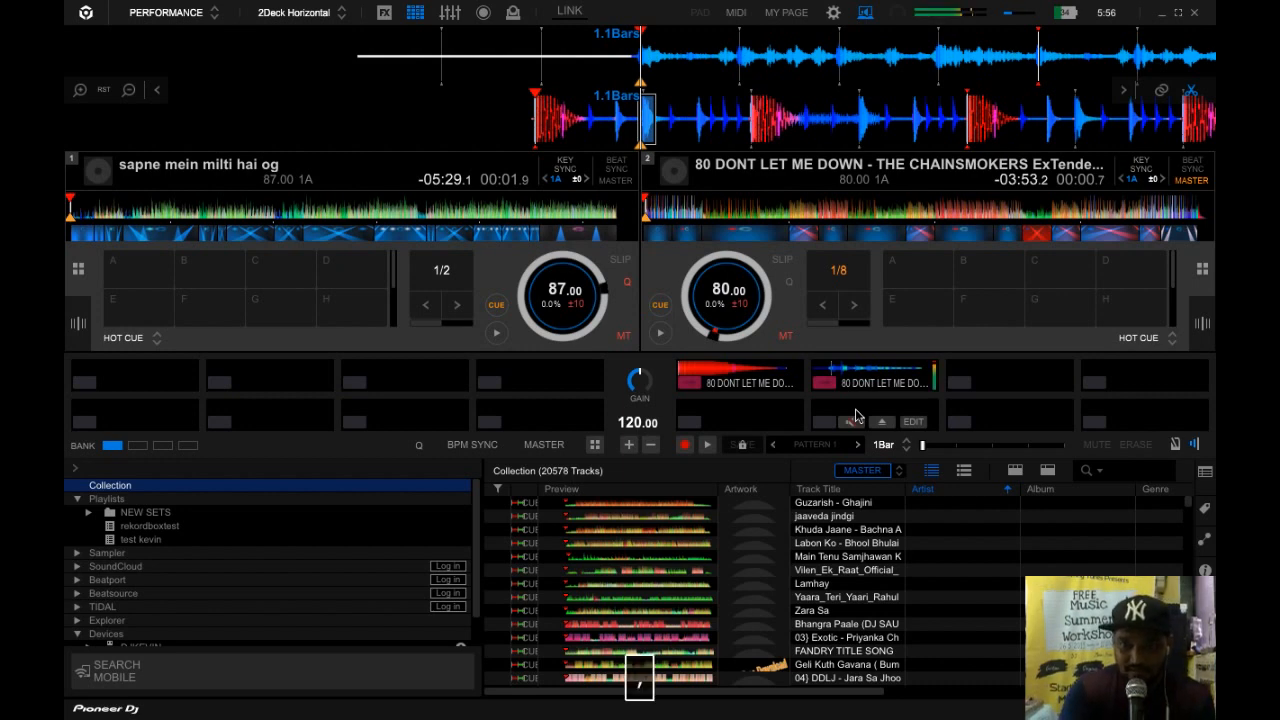
key(m)
key(comma)
key(m)
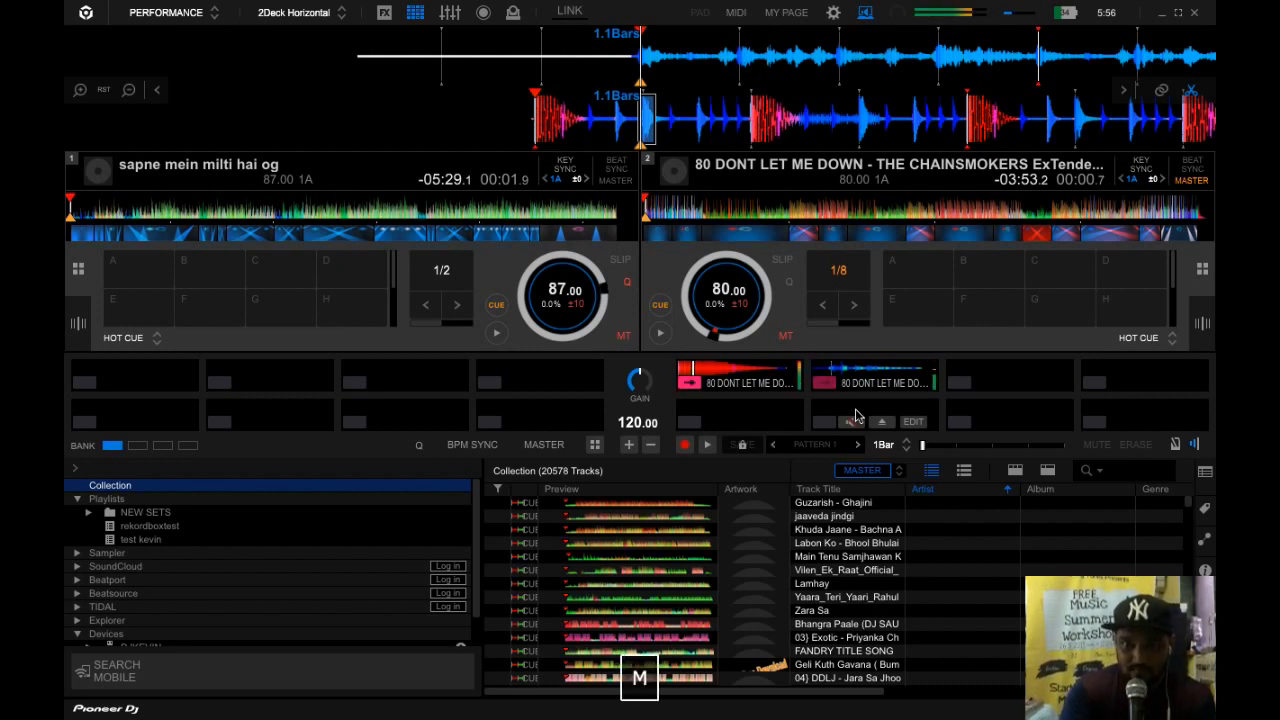
key(comma)
key(m)
key(comma)
key(m)
key(comma)
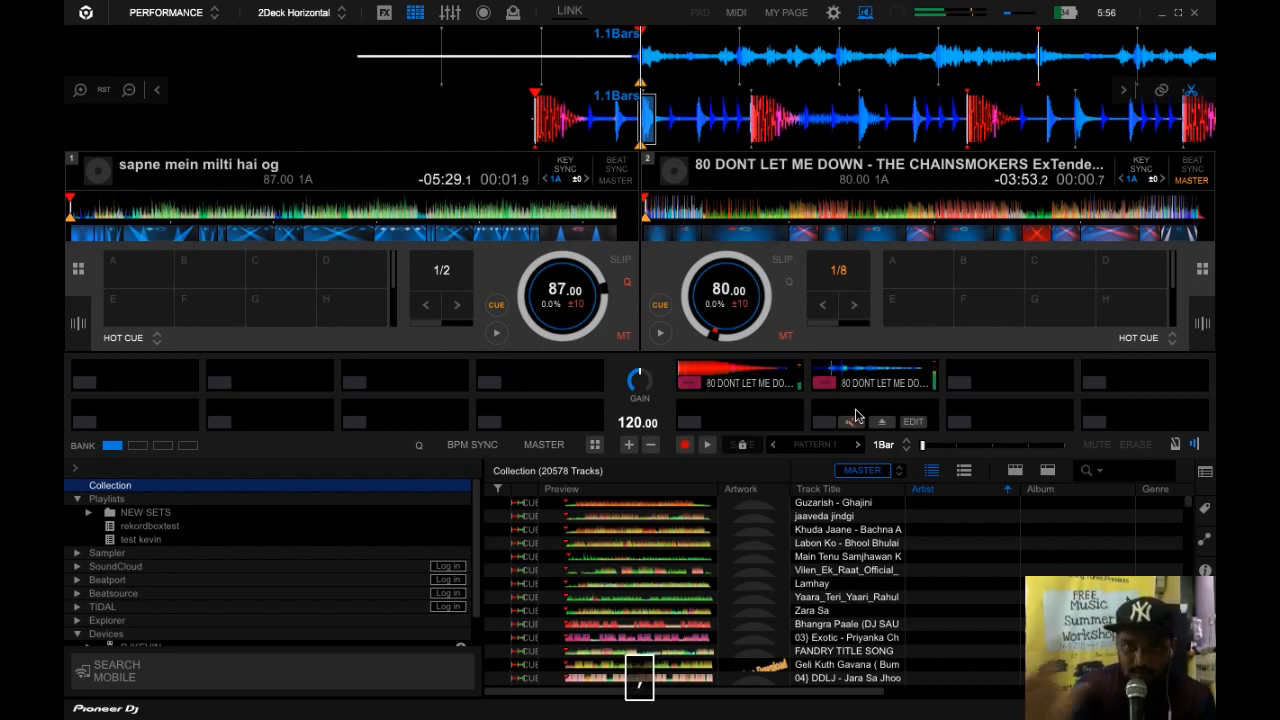
Step: Loop 1/8 beat at about 0.5 s on deck 2 and capture it into the next empty sampler slot
drag(711, 123, 688, 128)
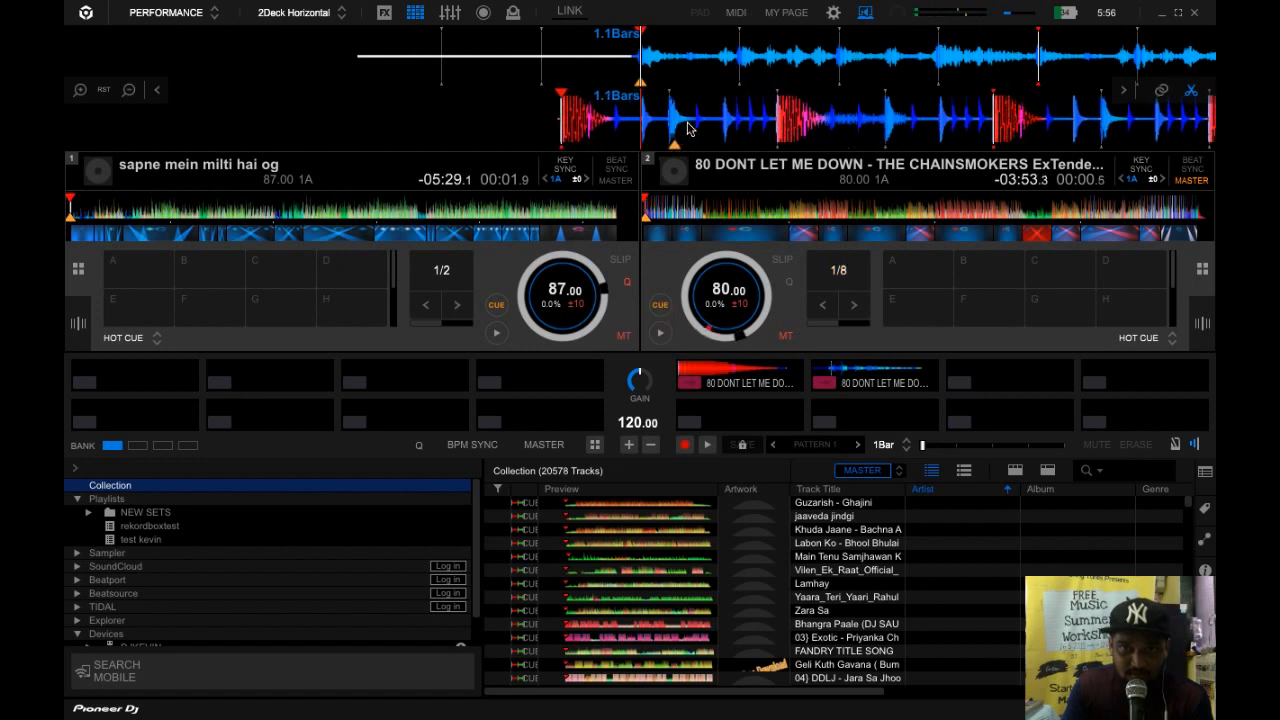
click(838, 270)
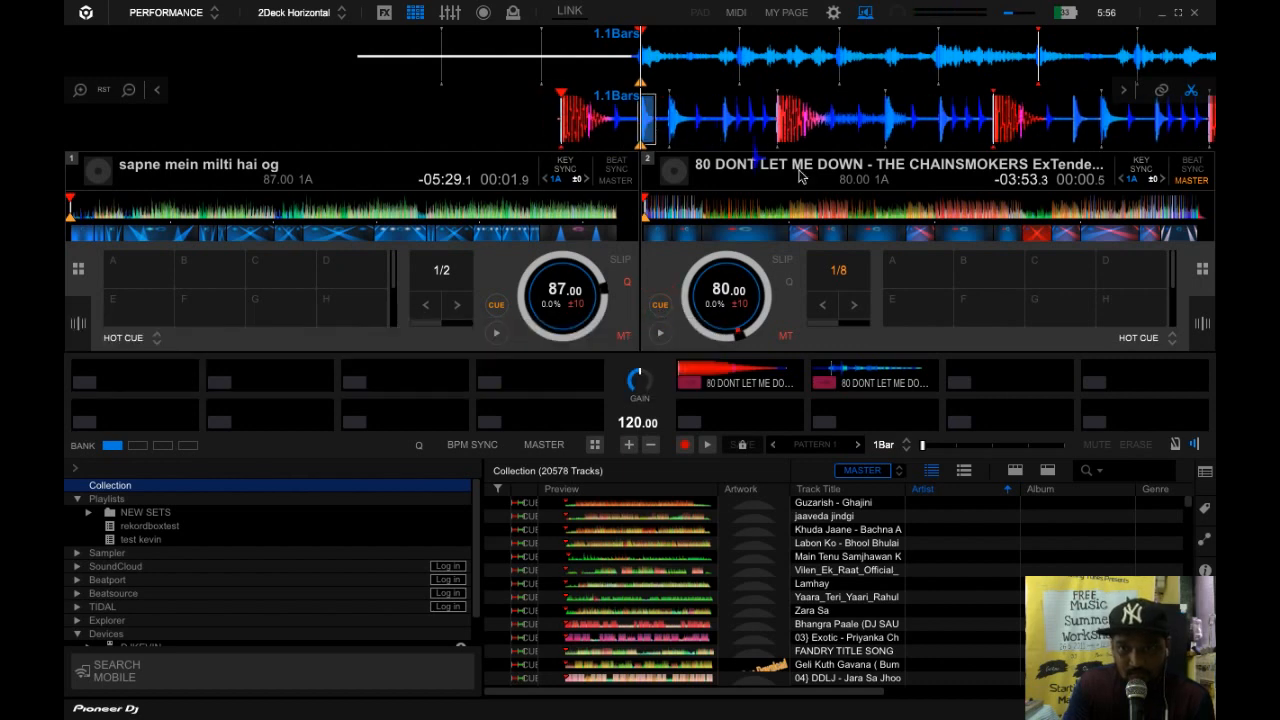
drag(984, 341, 995, 383)
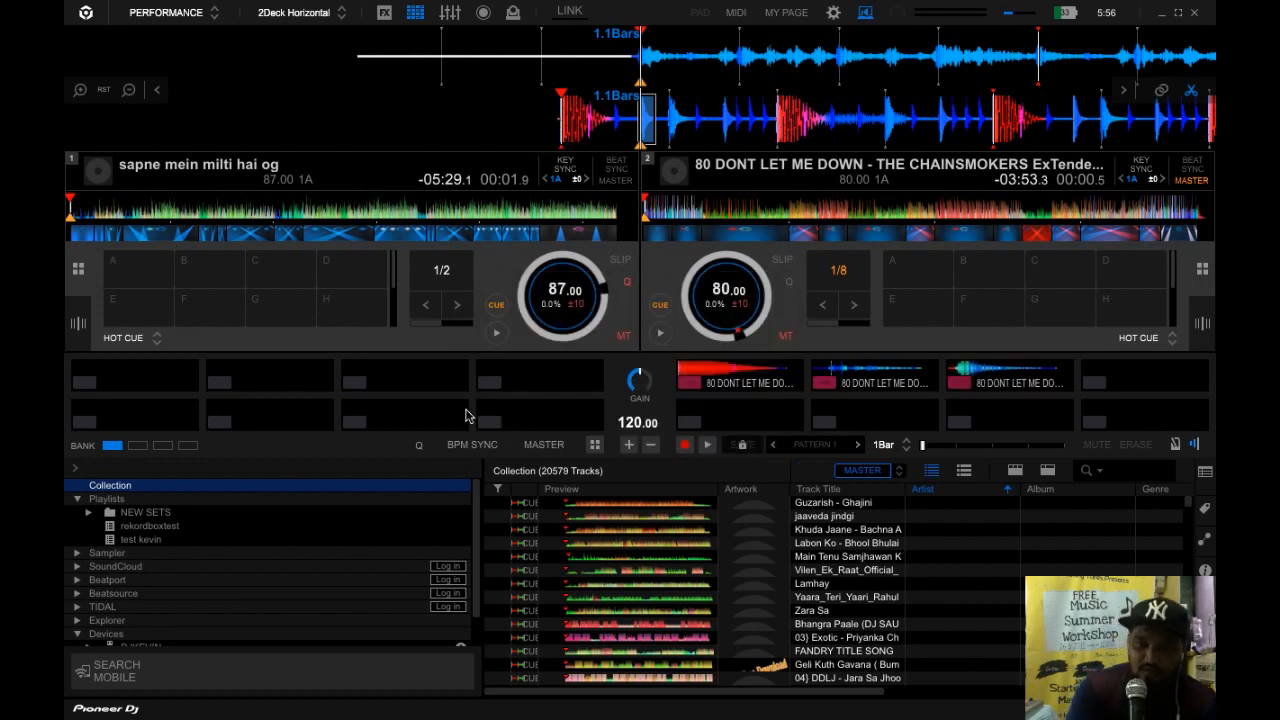
Step: Trigger the first captured sample several times to test it
key(m)
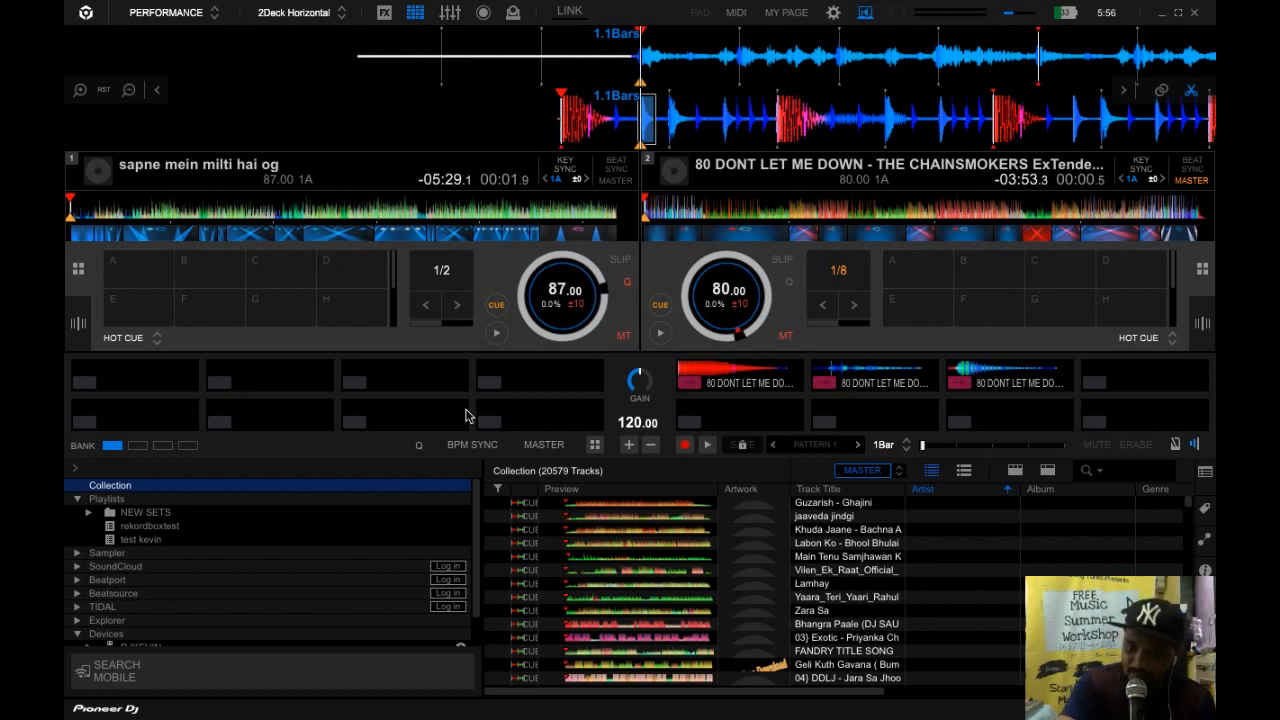
key(m)
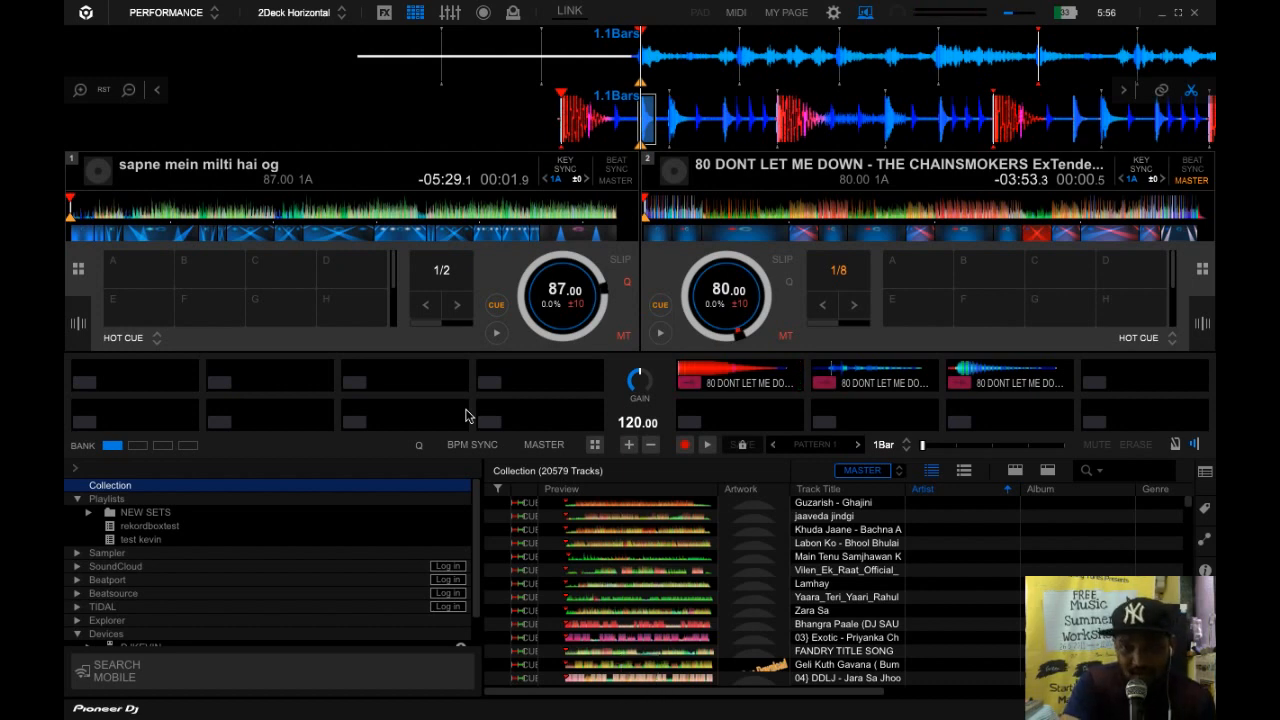
key(m)
key(m)
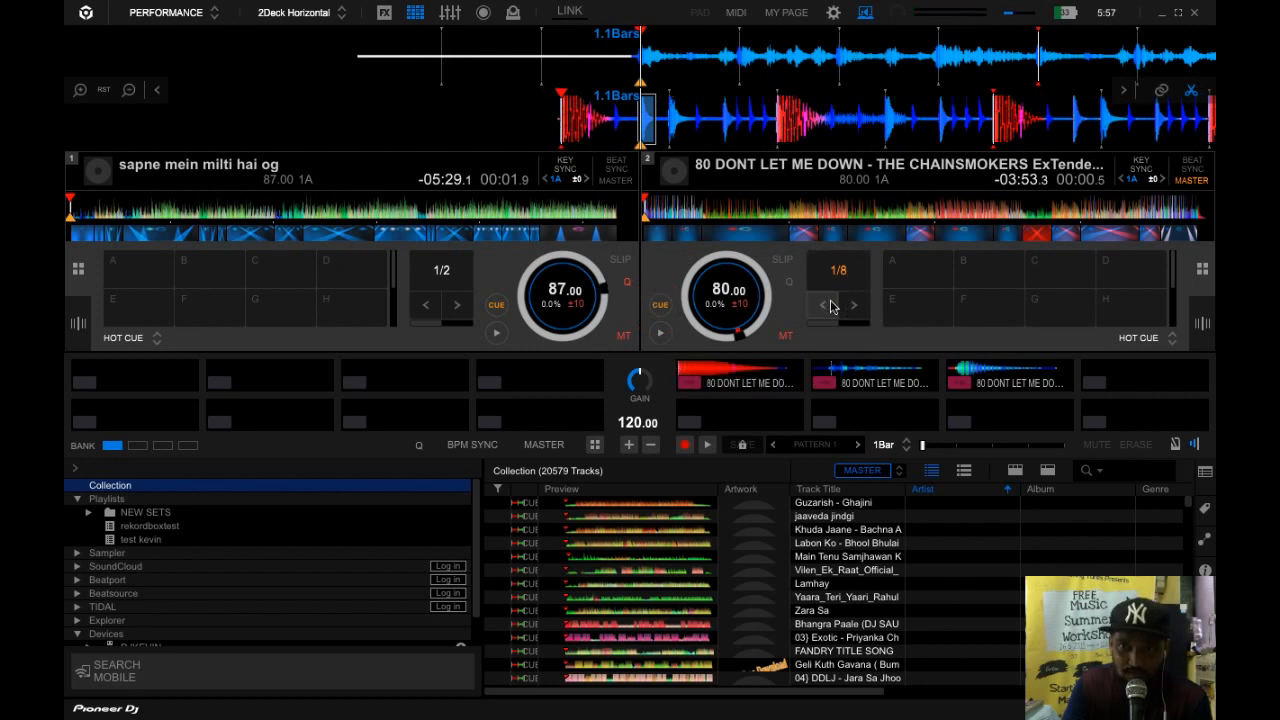
Step: Release the 1/8-beat loop on deck 2, play the track onward and return it to the cue point
drag(800, 116, 697, 131)
click(660, 333)
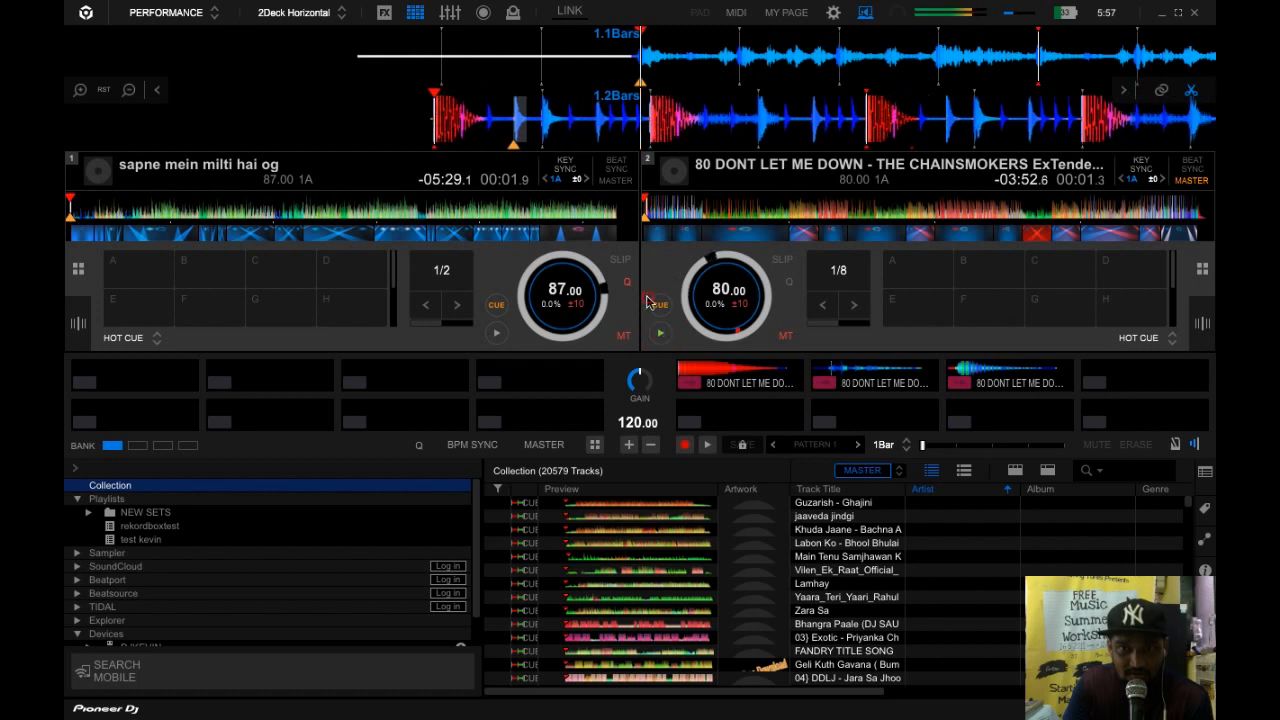
click(660, 304)
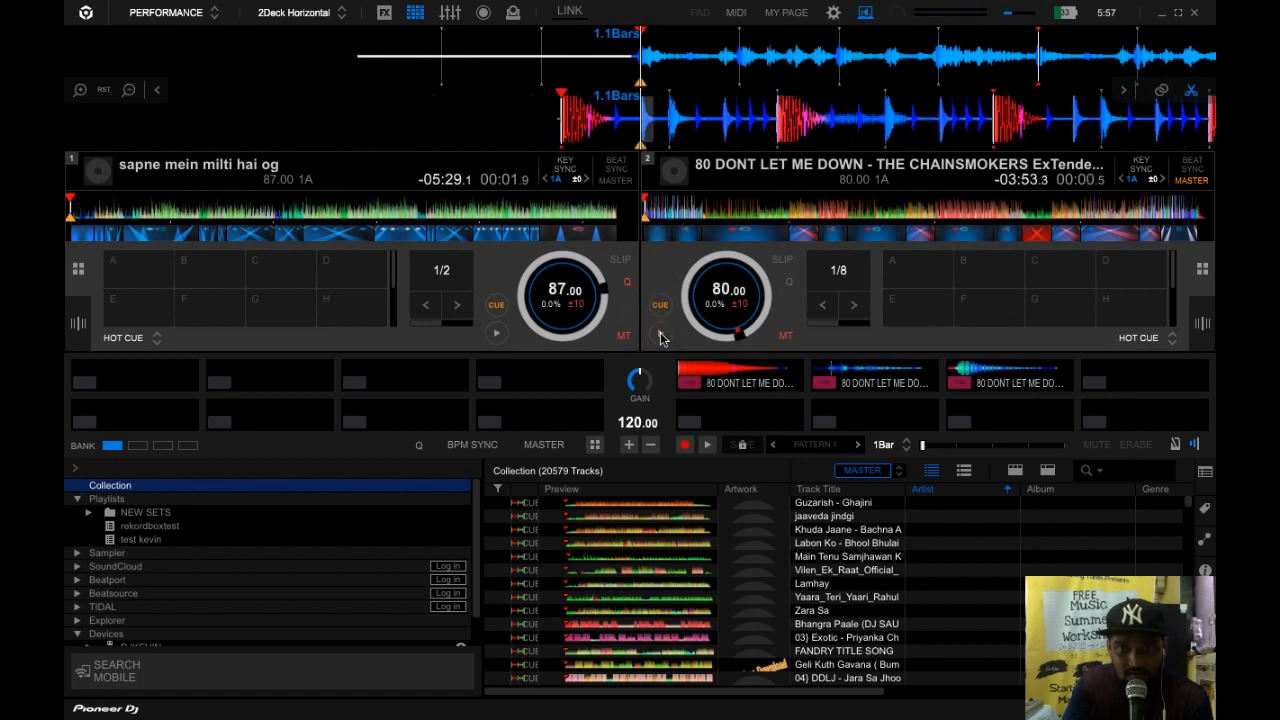
Step: Move the deck 2 track to about 1.1 s, start a 1/8-beat loop there and lengthen it to 1 beat
click(660, 333)
click(660, 333)
drag(738, 132, 728, 134)
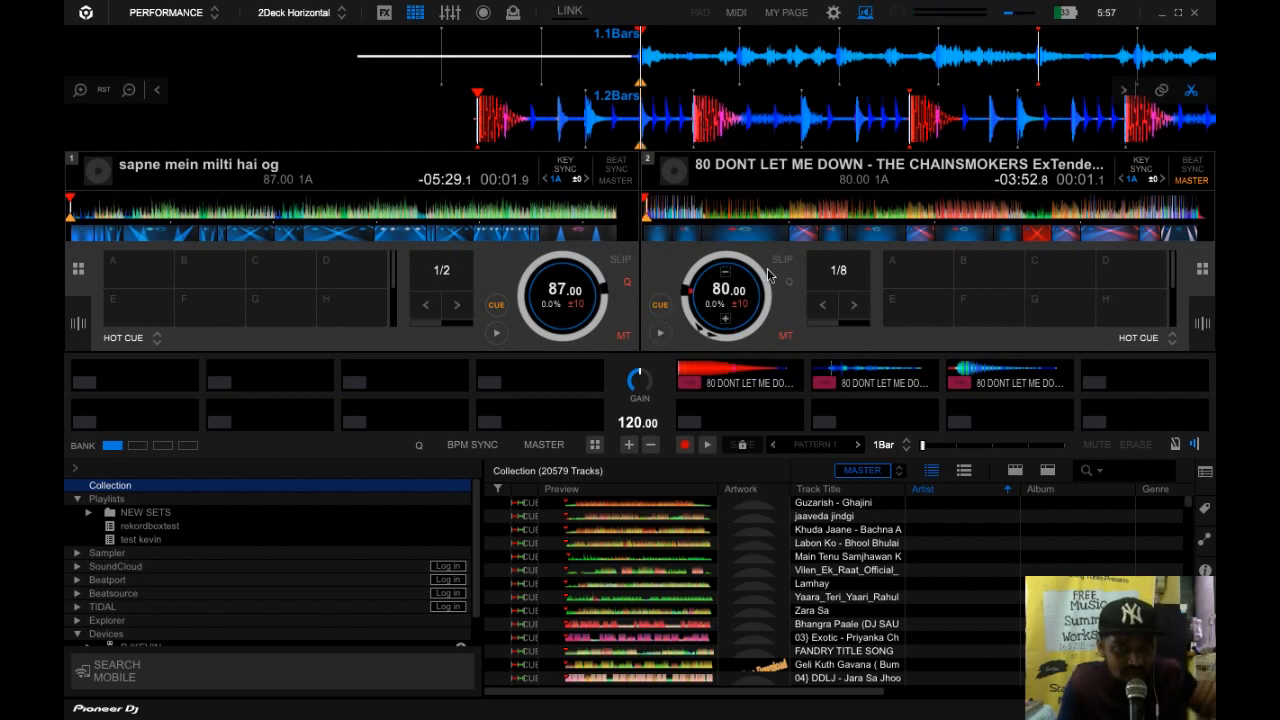
click(829, 277)
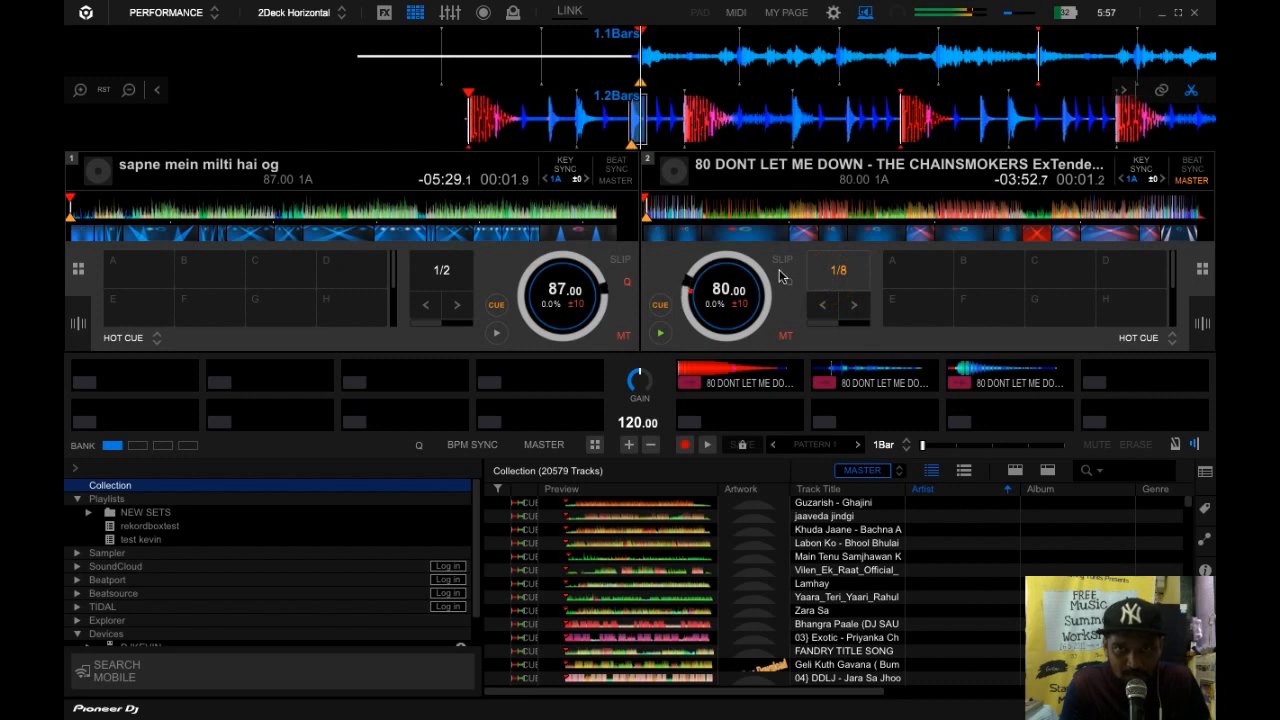
click(852, 307)
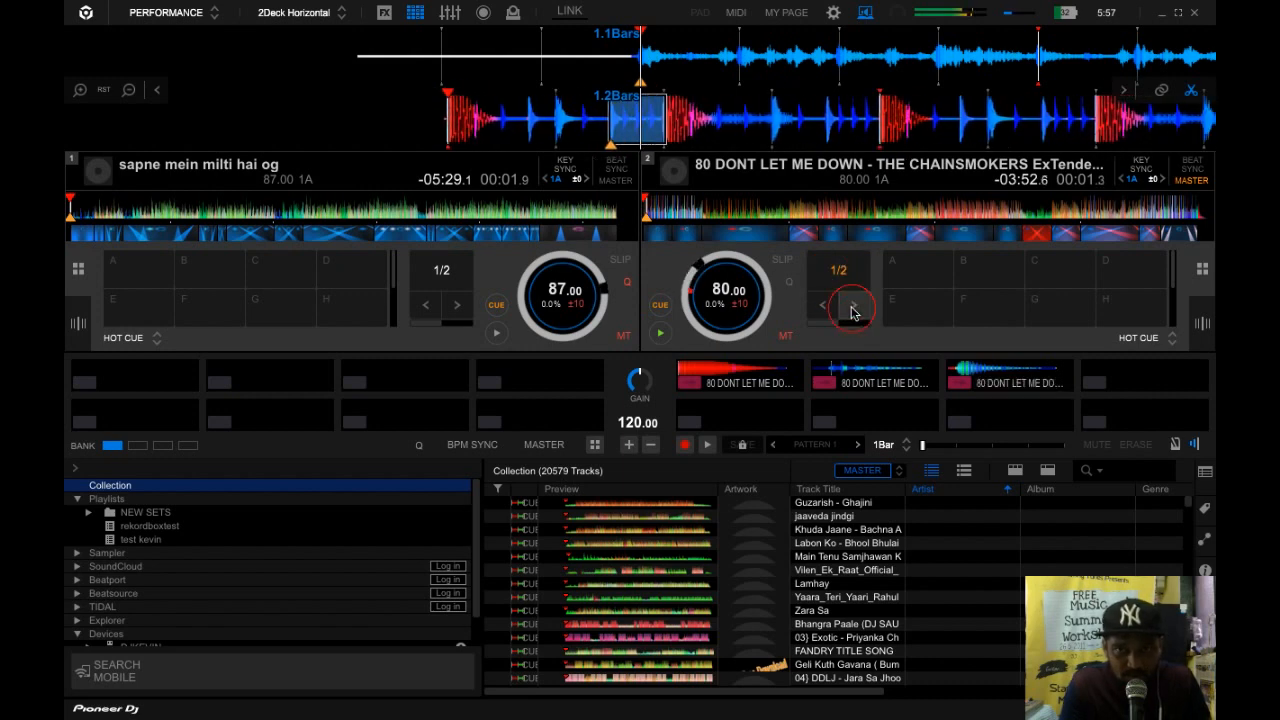
click(852, 307)
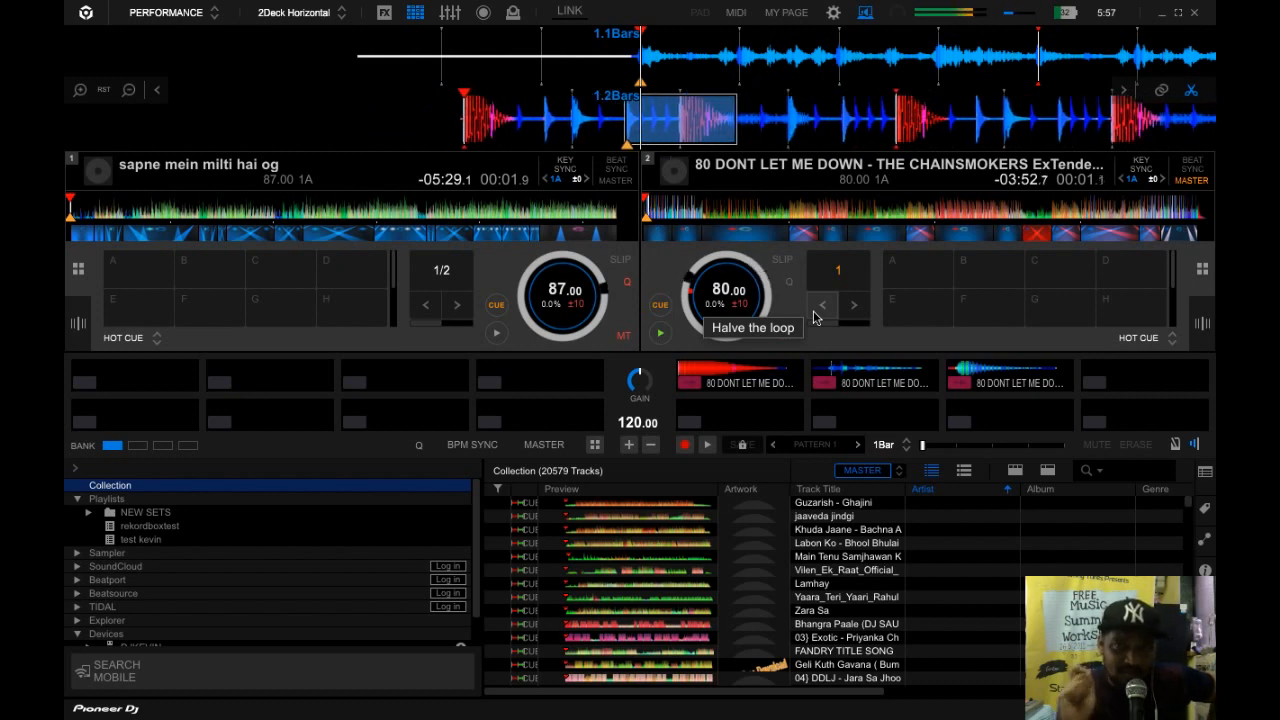
click(658, 314)
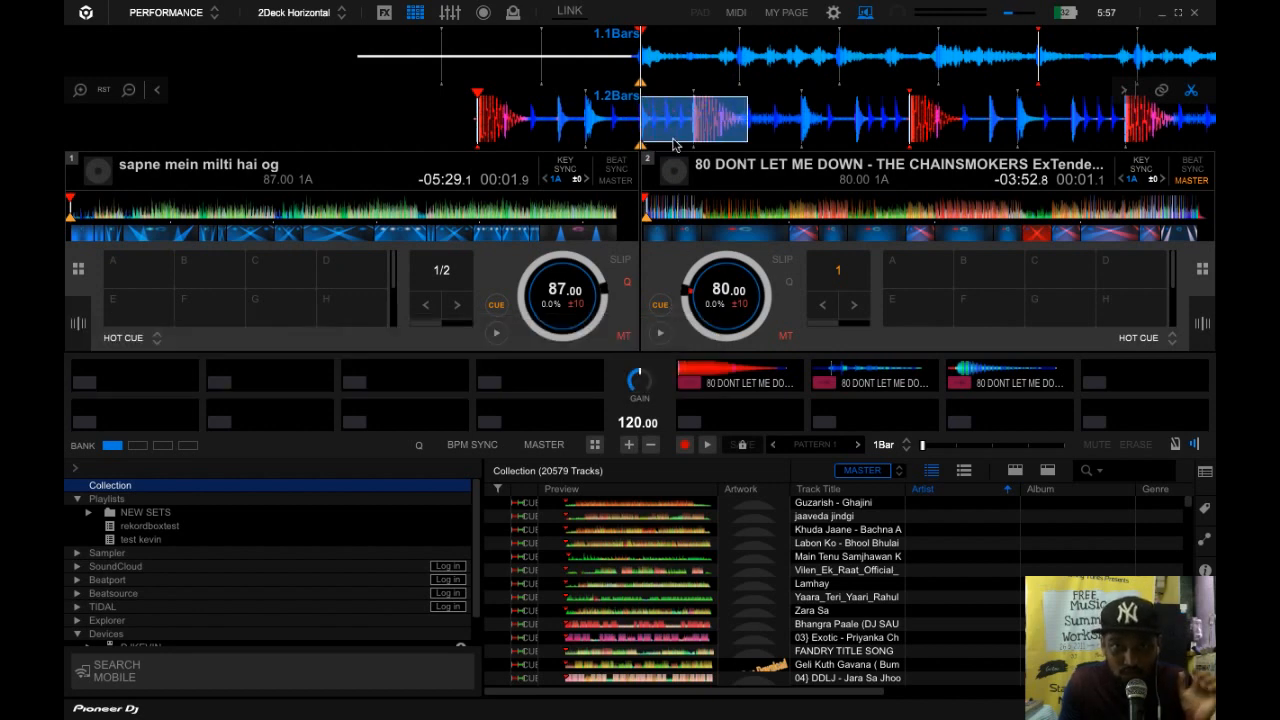
Step: Preview the 1-beat loop on deck 2, release it and fine-tune the cue position at about 1.1 s
click(662, 307)
click(663, 307)
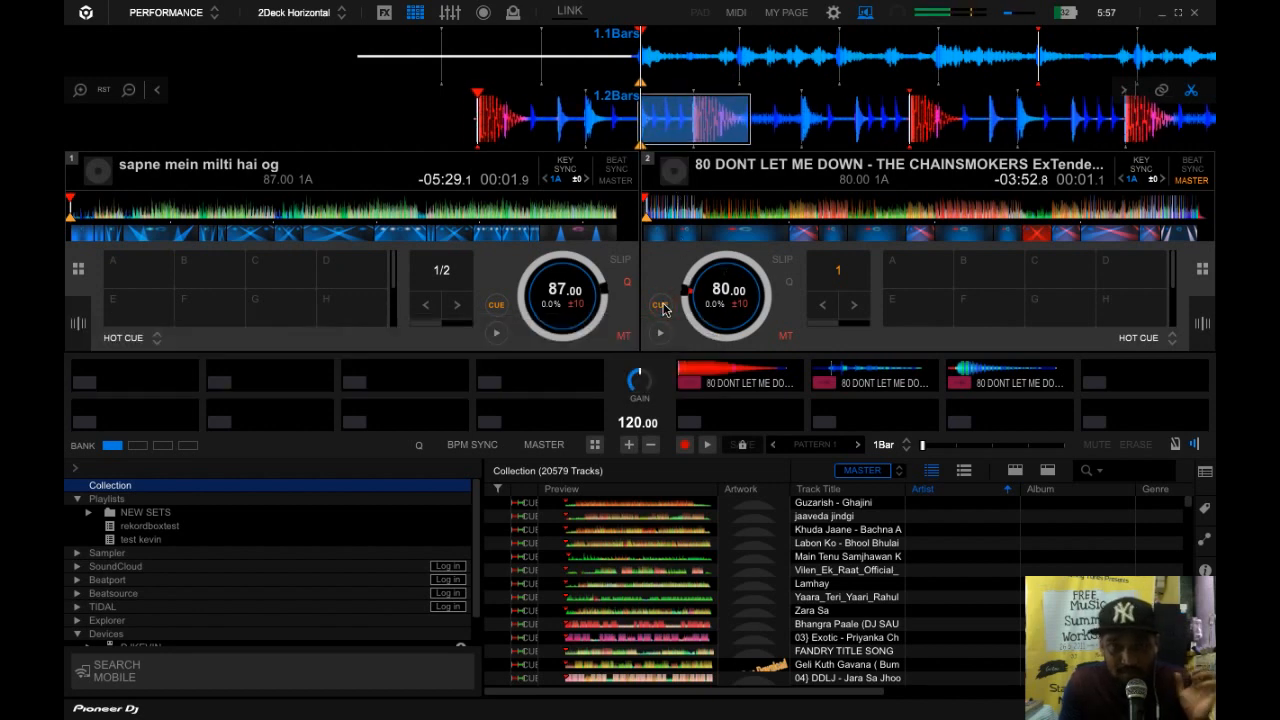
click(854, 278)
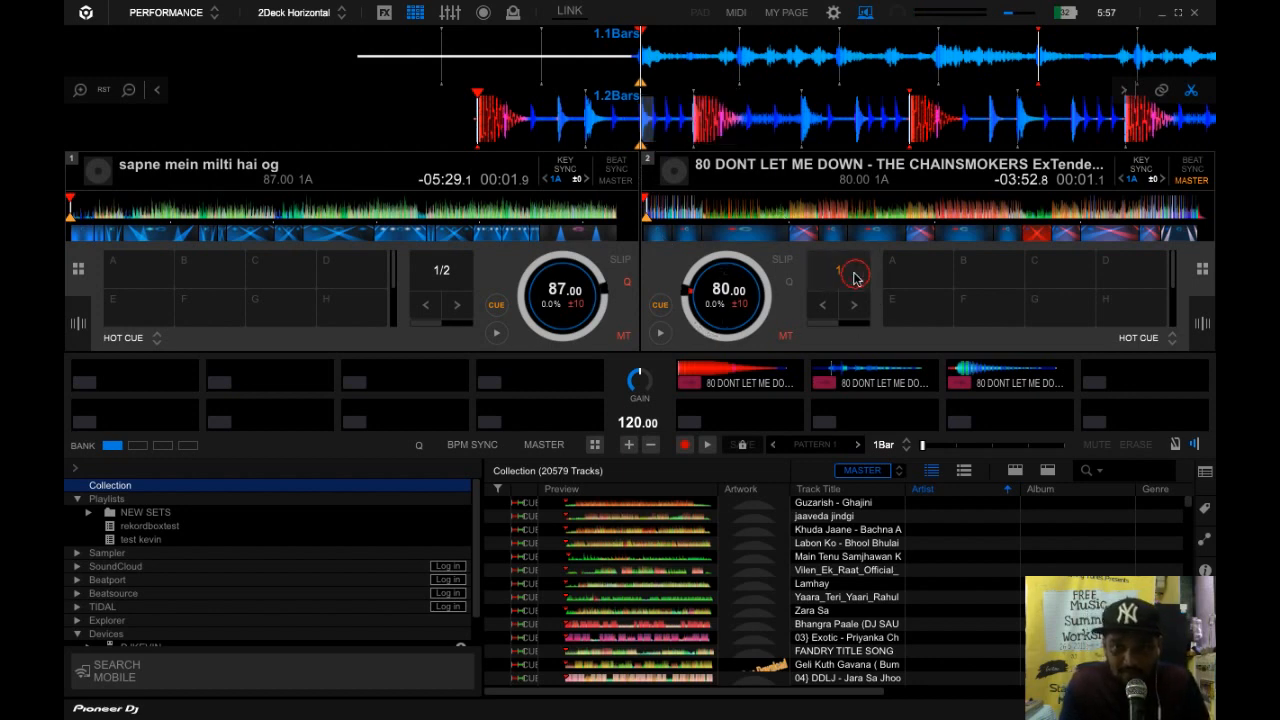
click(854, 278)
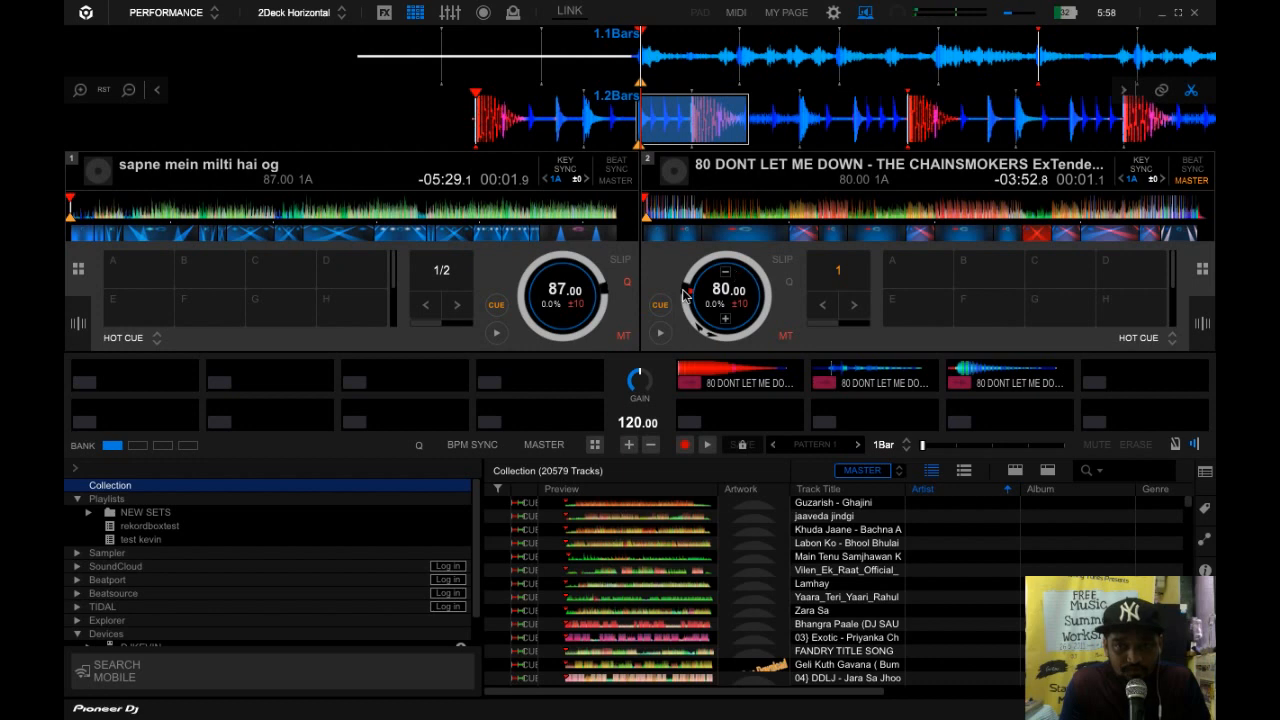
click(663, 310)
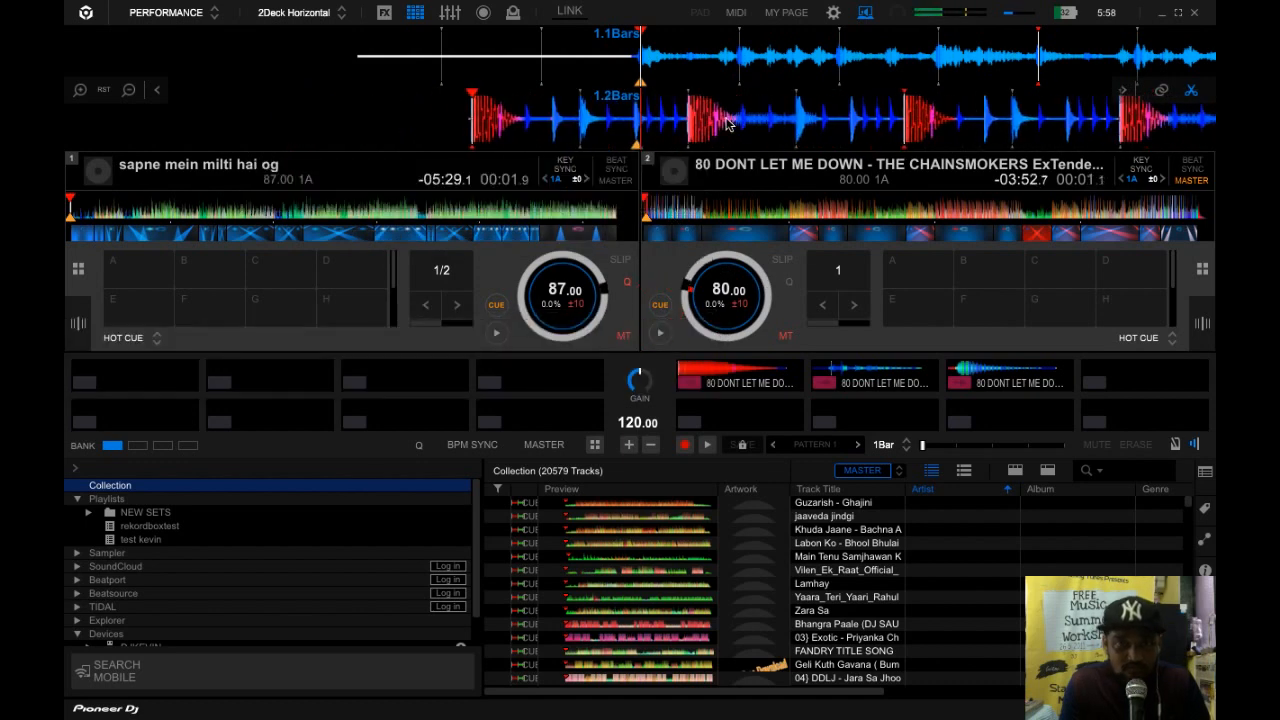
drag(714, 131, 721, 124)
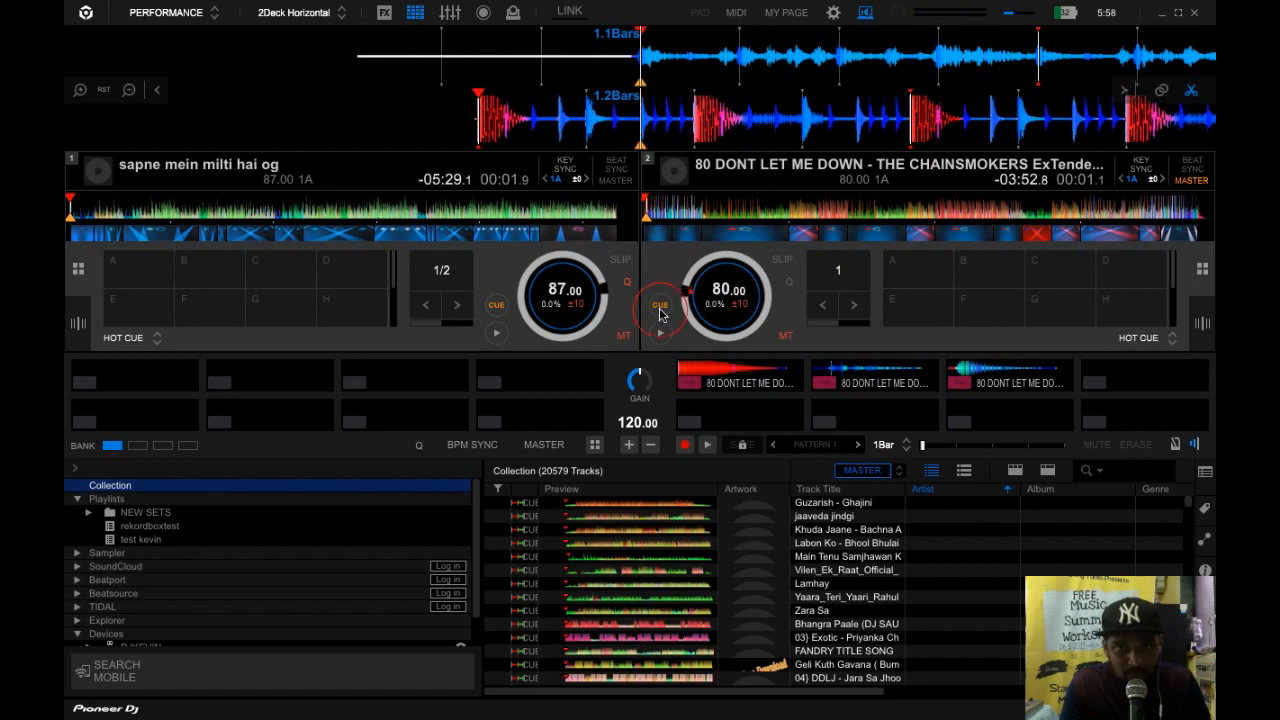
Step: Loop 1/2 beat at about 1.1 s on deck 2 and capture it into the fourth deck 2-side sampler slot
click(838, 270)
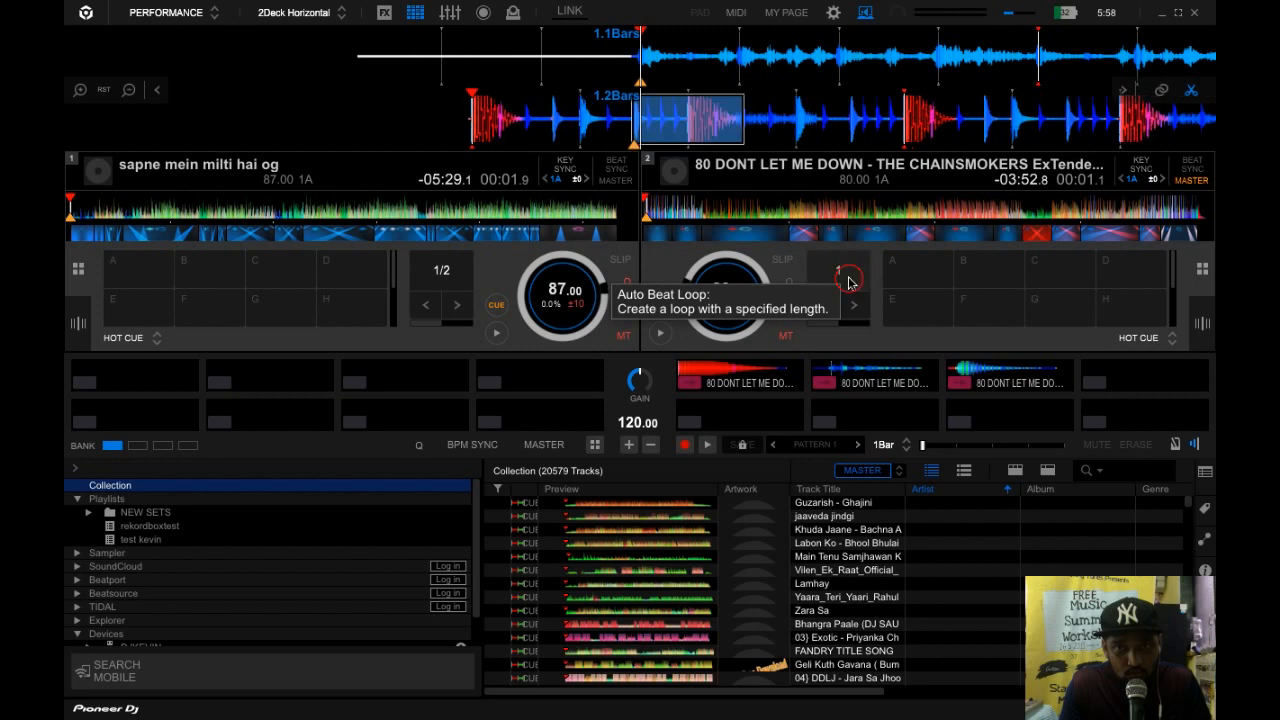
click(823, 305)
click(823, 305)
click(823, 305)
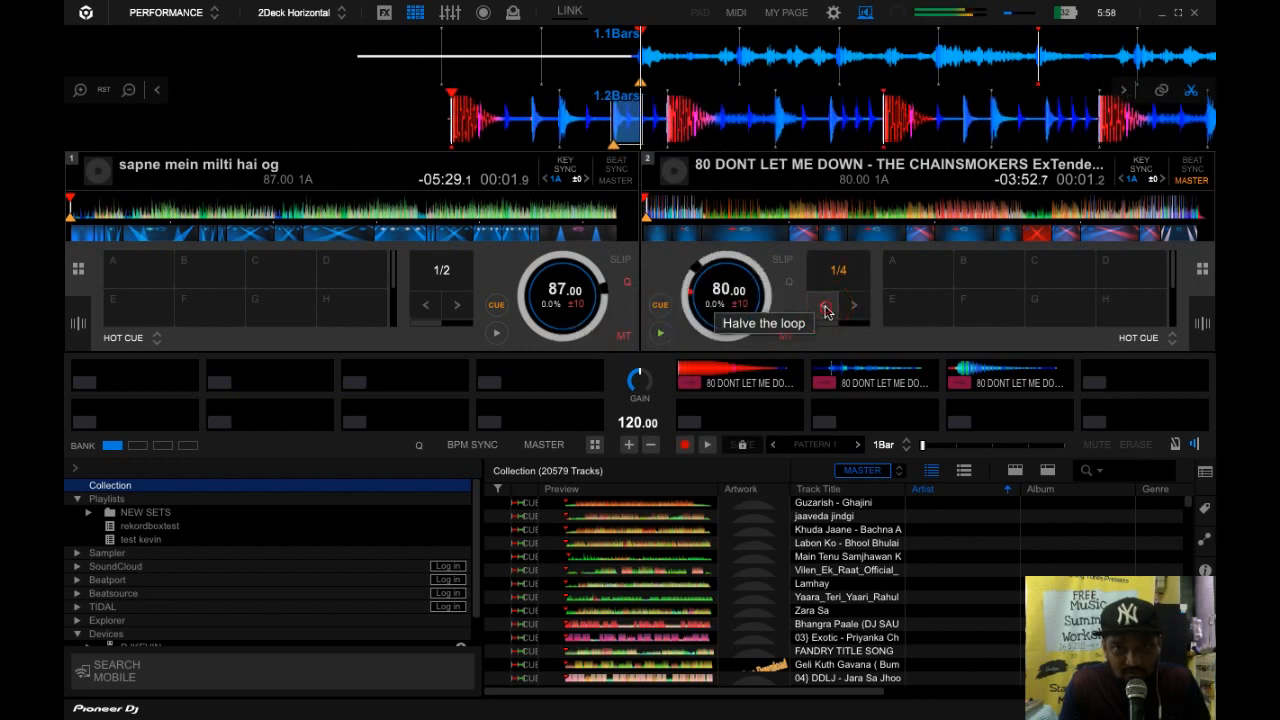
click(853, 305)
click(853, 305)
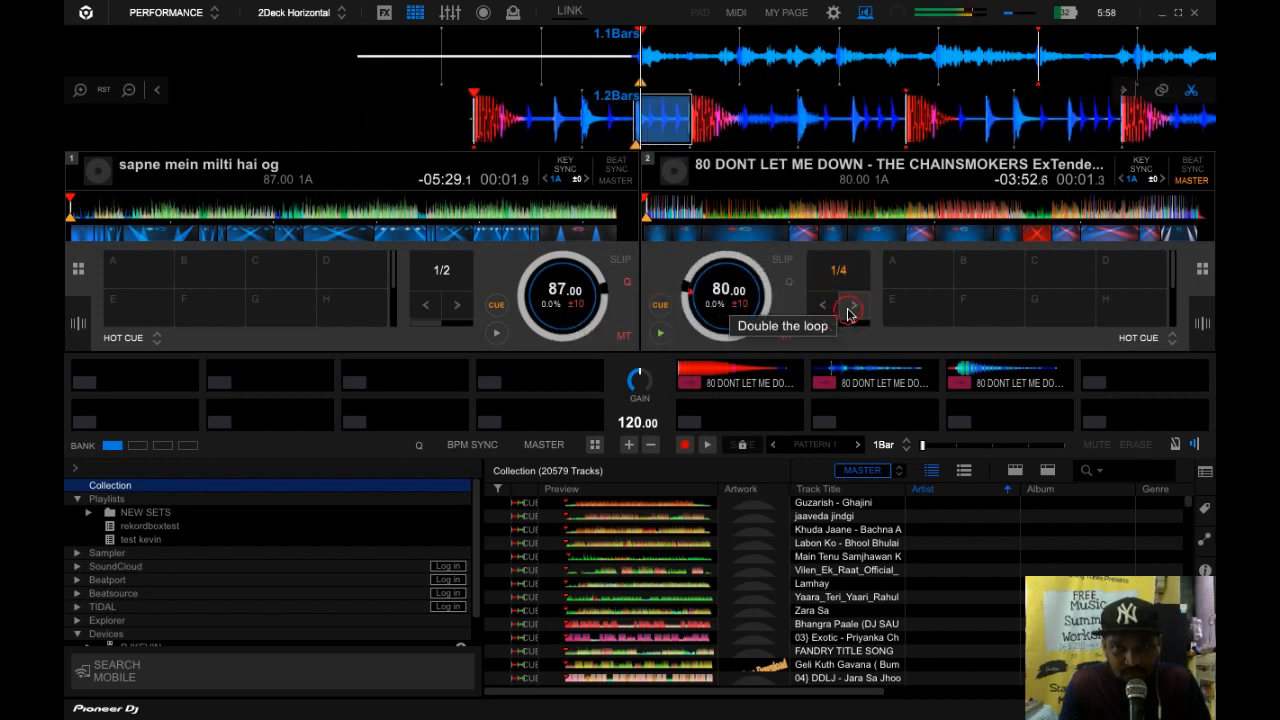
click(660, 308)
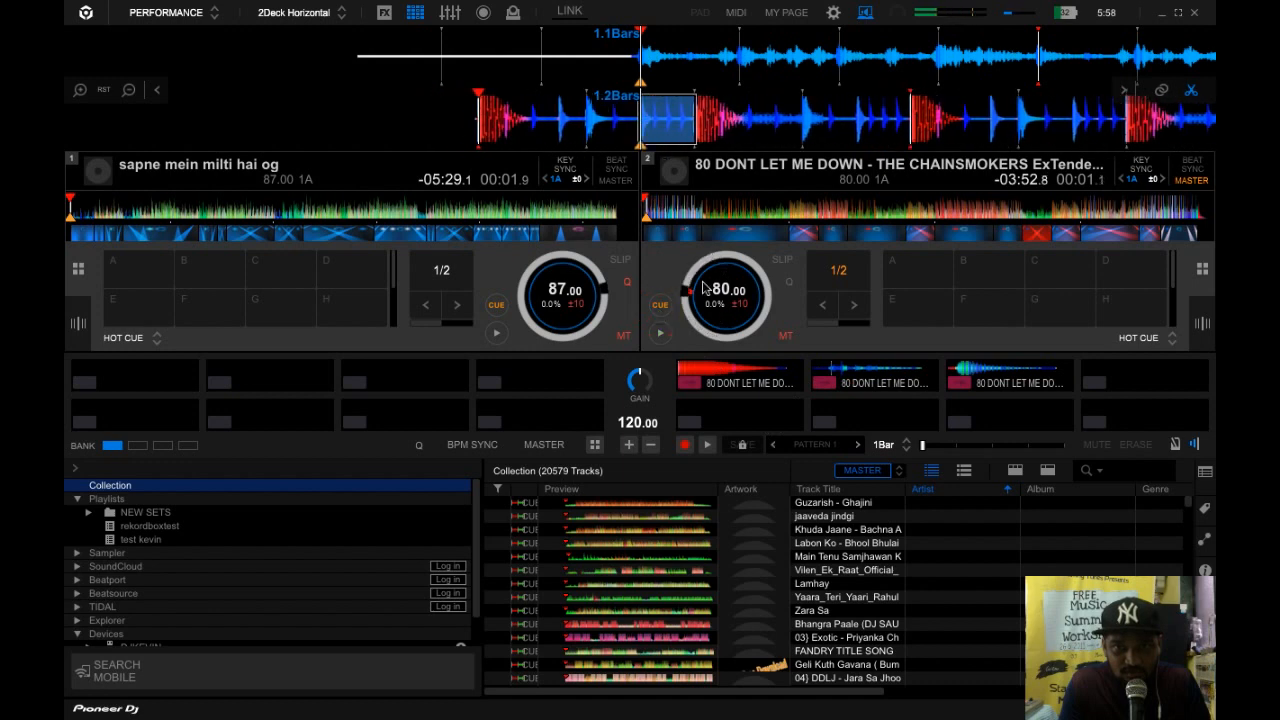
drag(668, 124, 1144, 381)
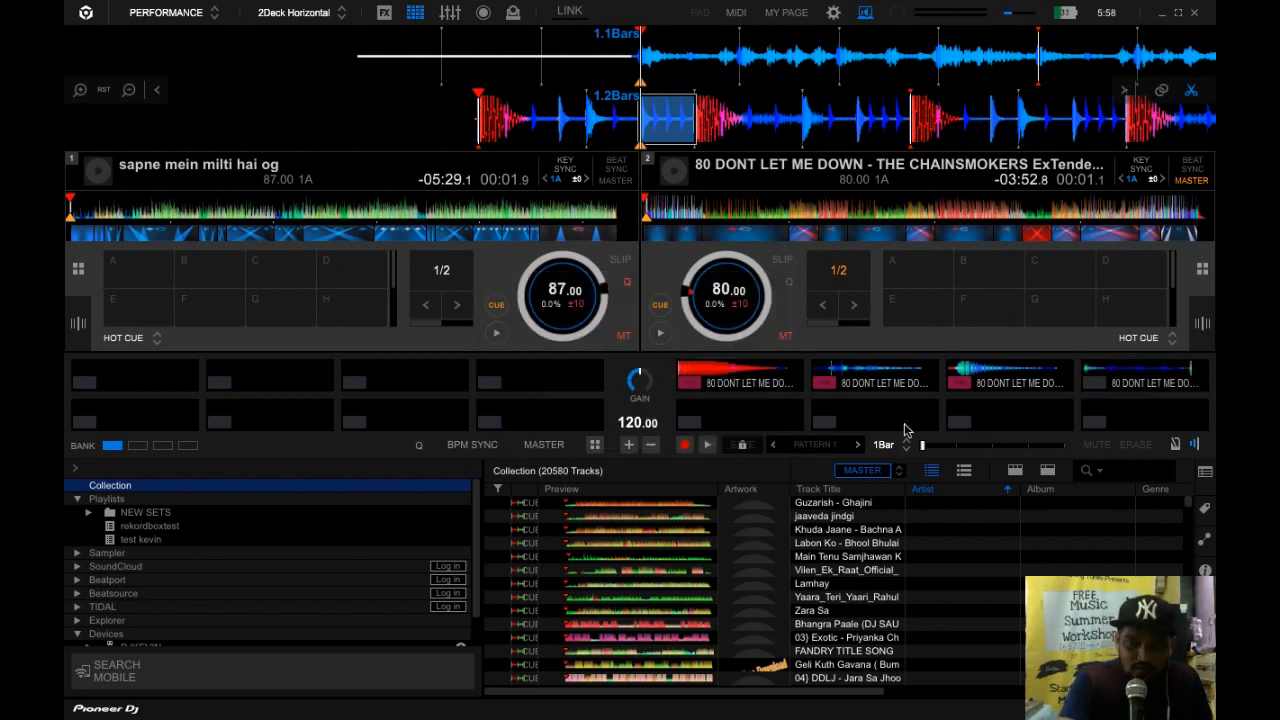
Step: Play the first captured sample alternately with the other deck 2 samples, including the new fourth one, as a drum pattern
mouse_move(906, 429)
key(slash)
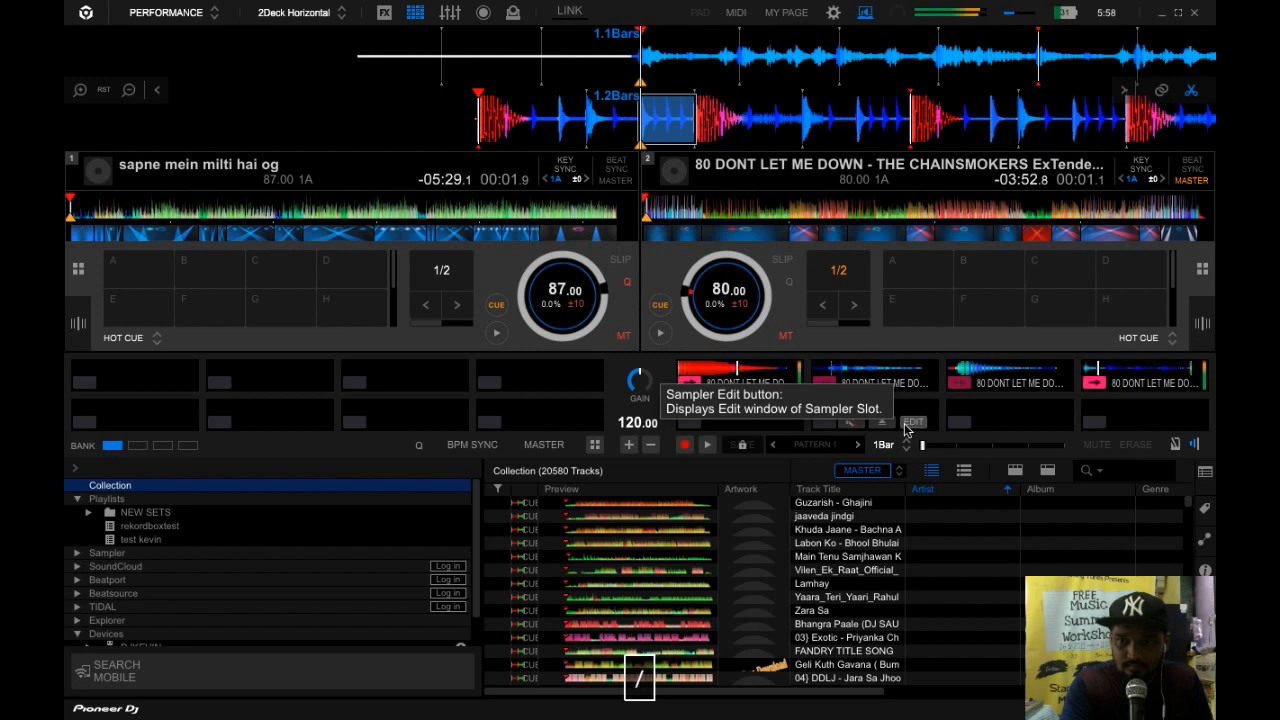
key(m)
key(slash)
key(m)
key(period)
key(m)
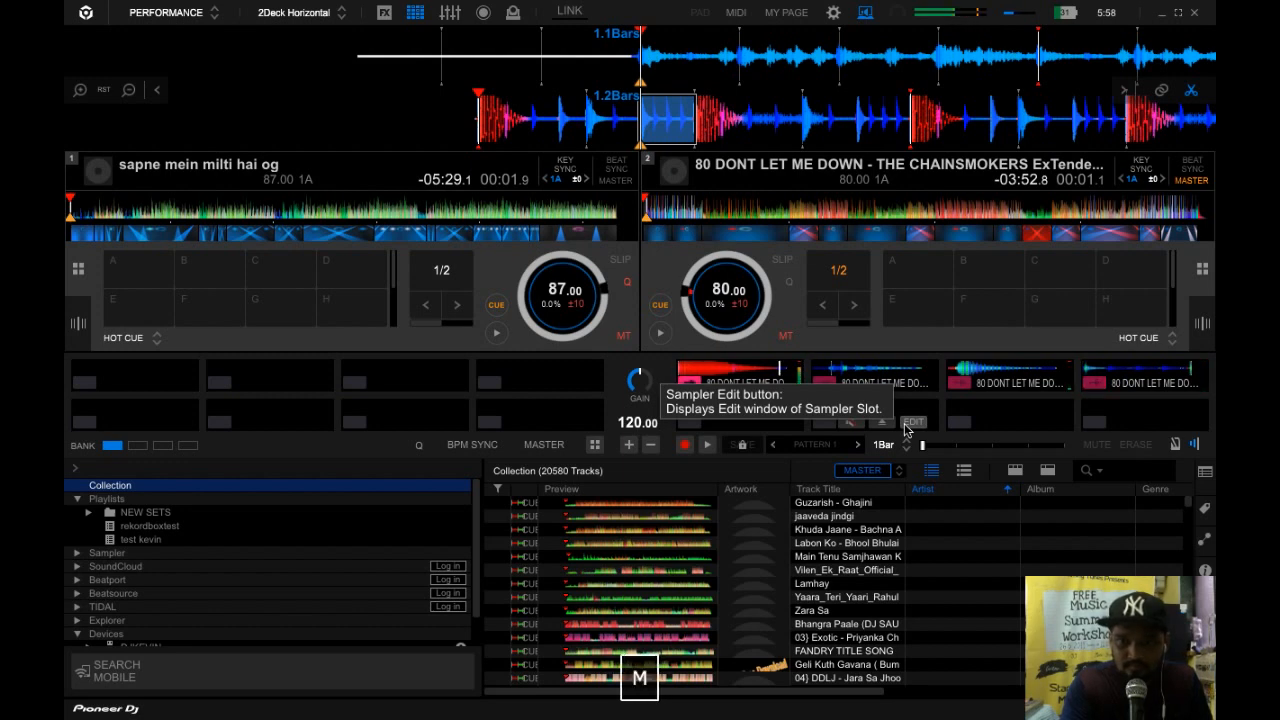
key(period)
key(m)
key(slash)
key(m)
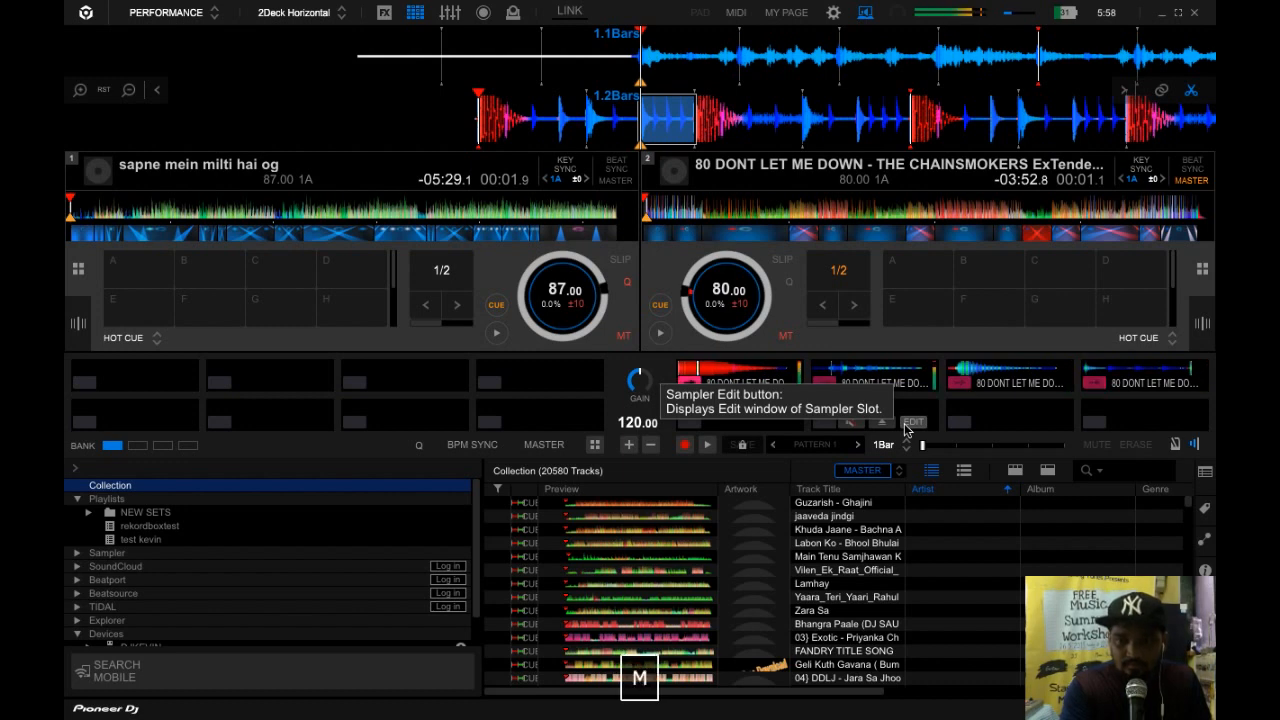
key(period)
key(m)
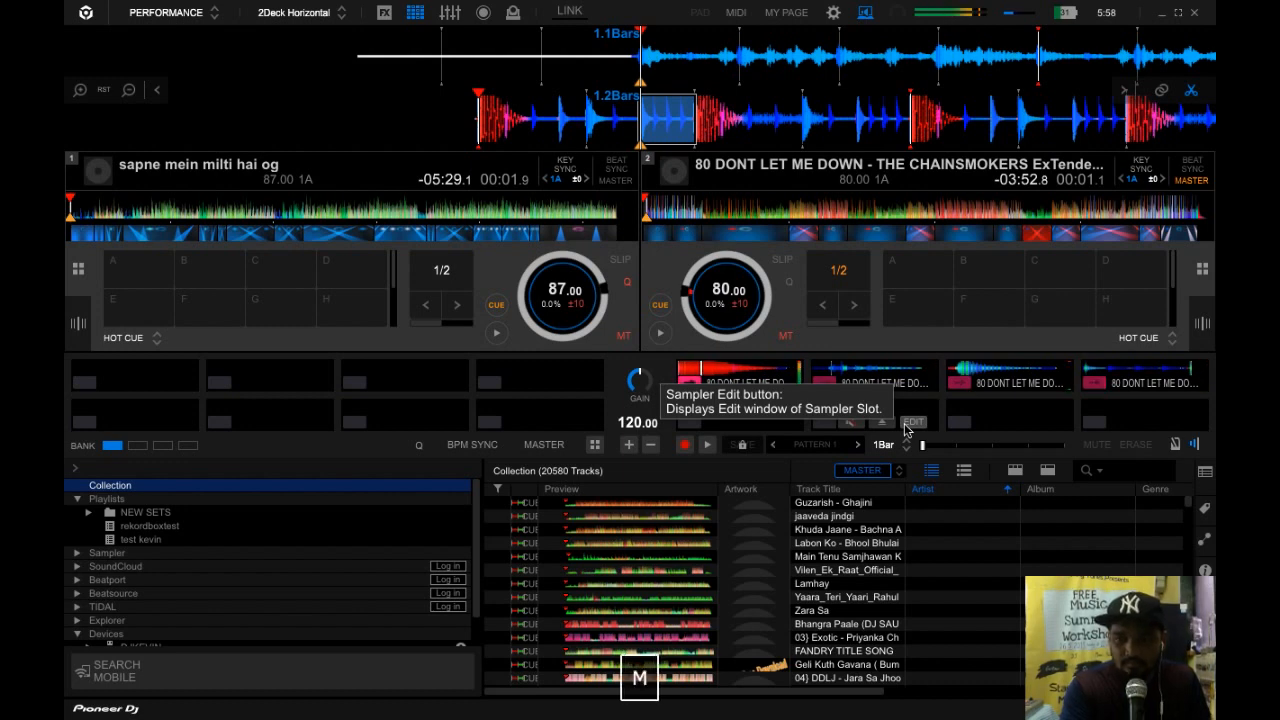
key(slash)
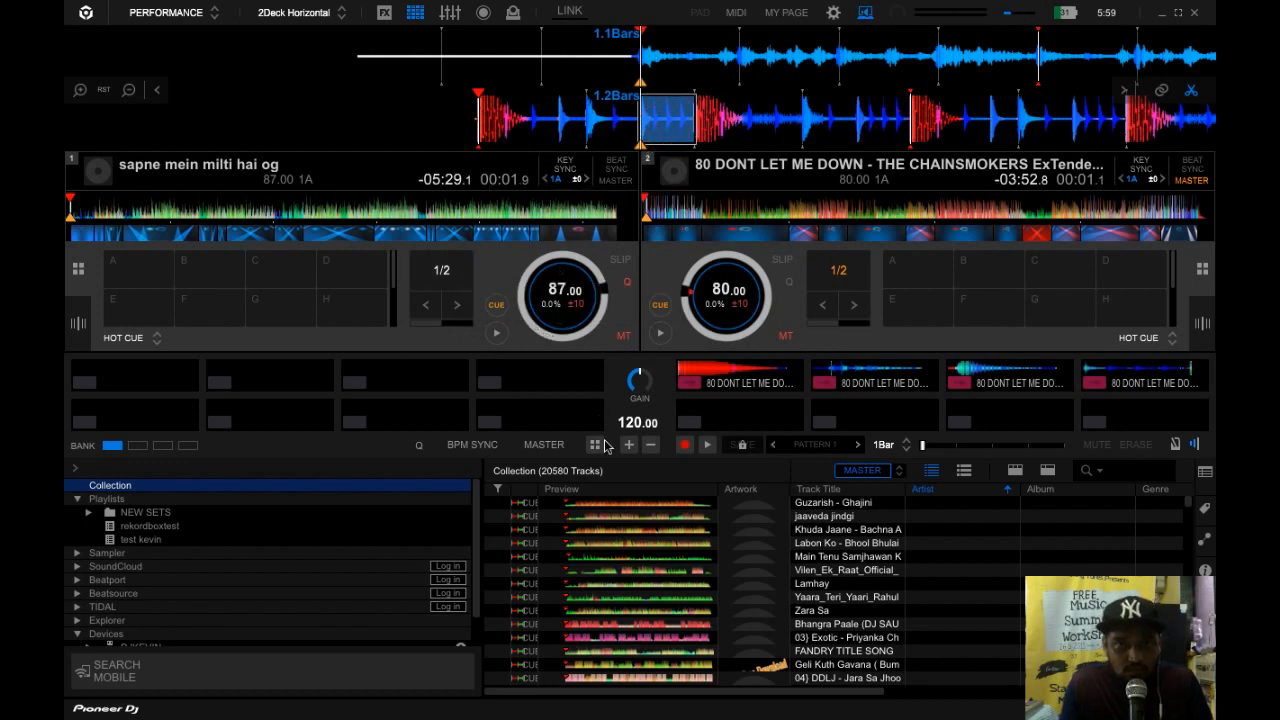
Step: Preview the track on deck 1 from its cue point and loop 1/2 beat at about 1.9 s
click(497, 328)
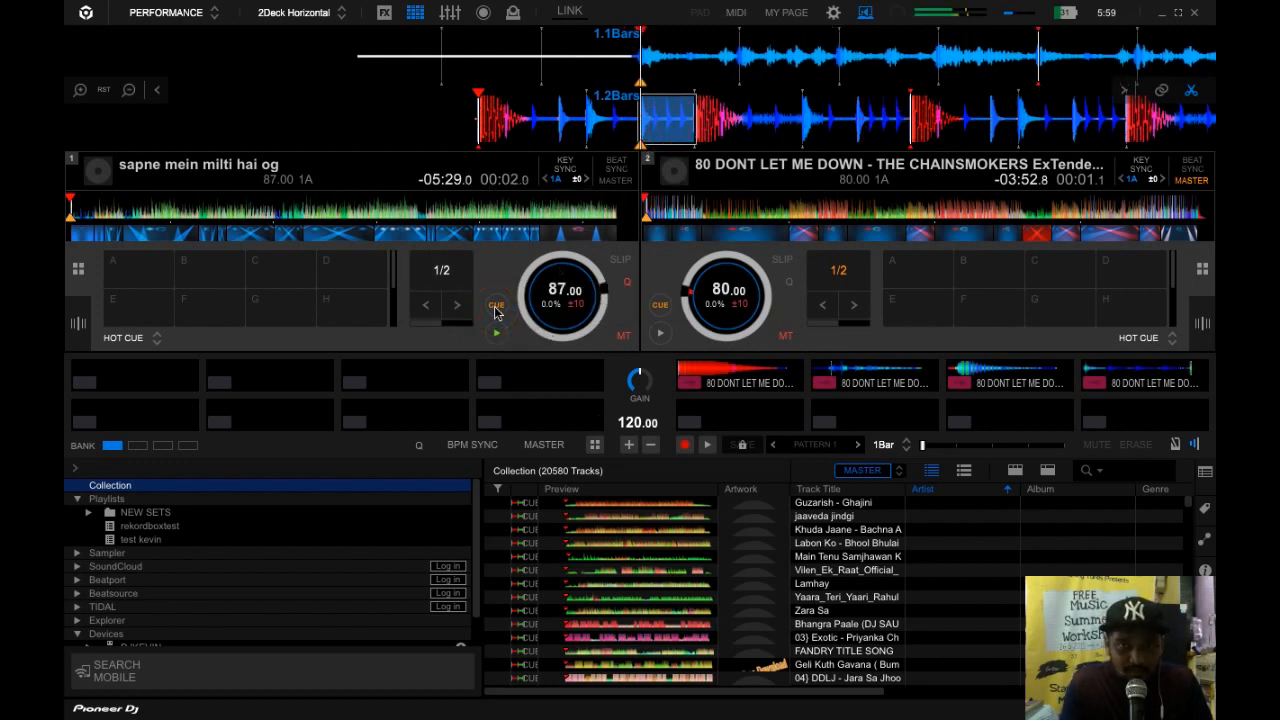
click(494, 312)
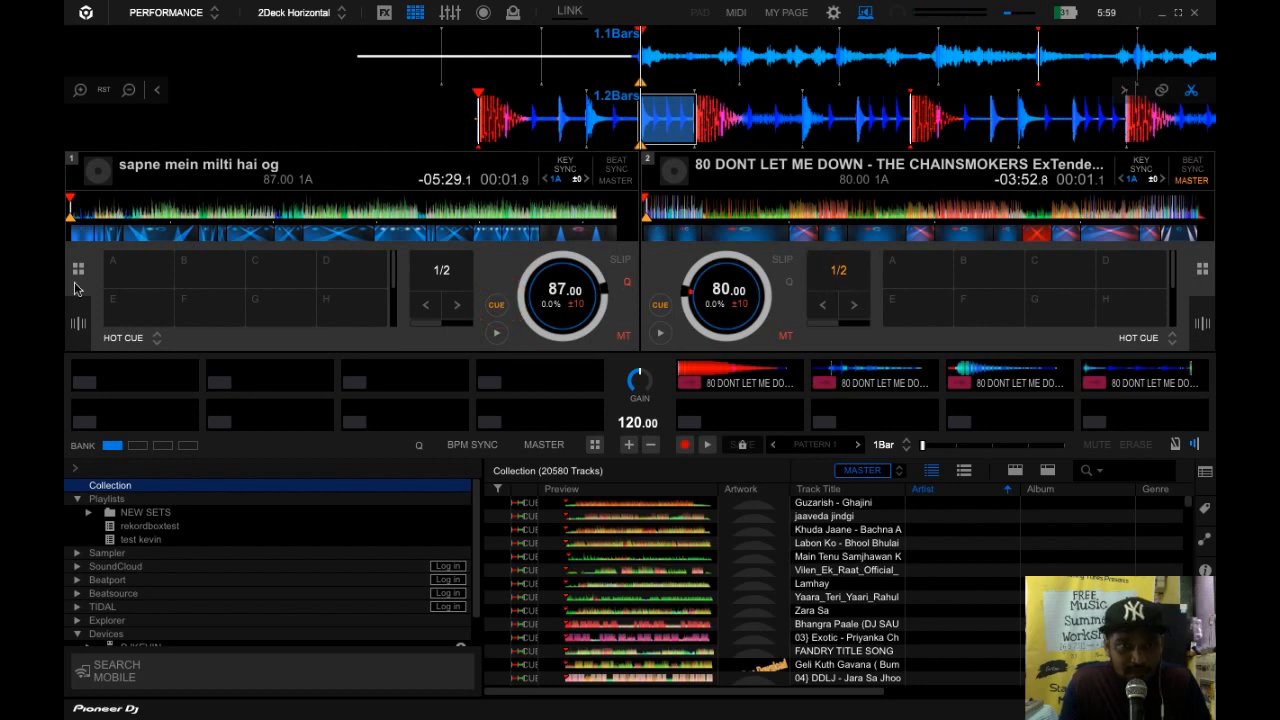
click(449, 274)
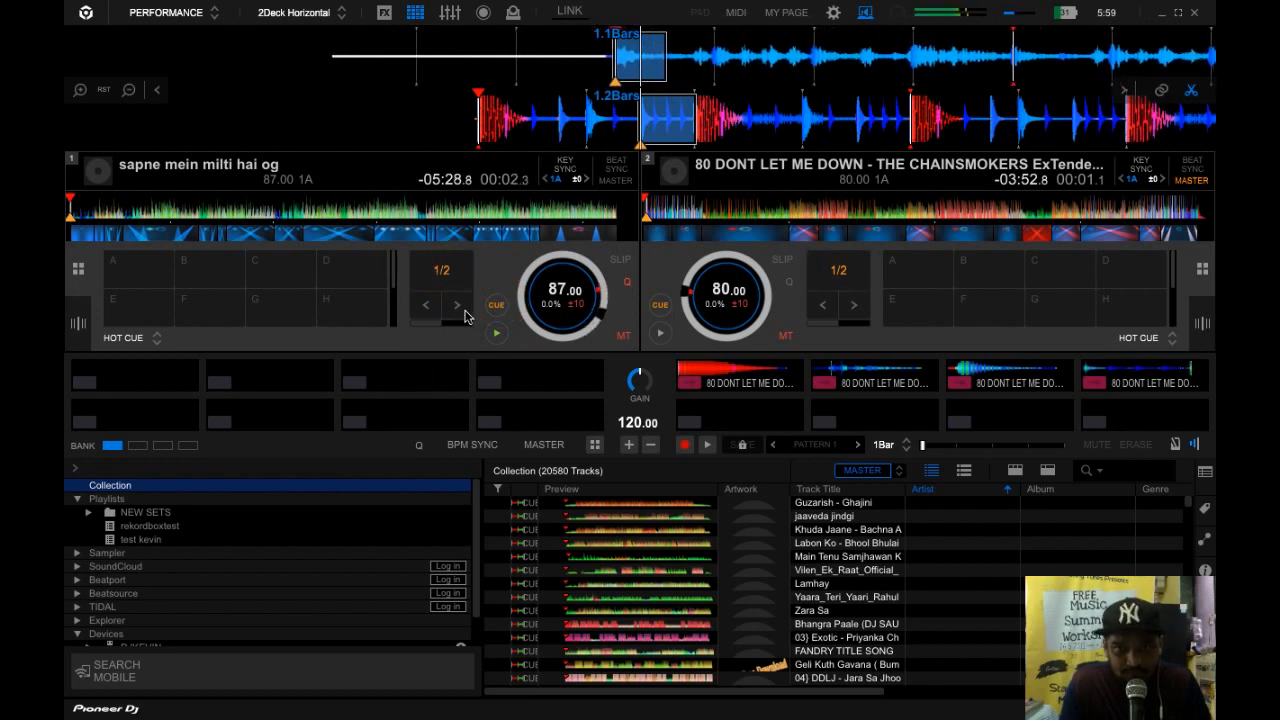
click(457, 305)
click(429, 306)
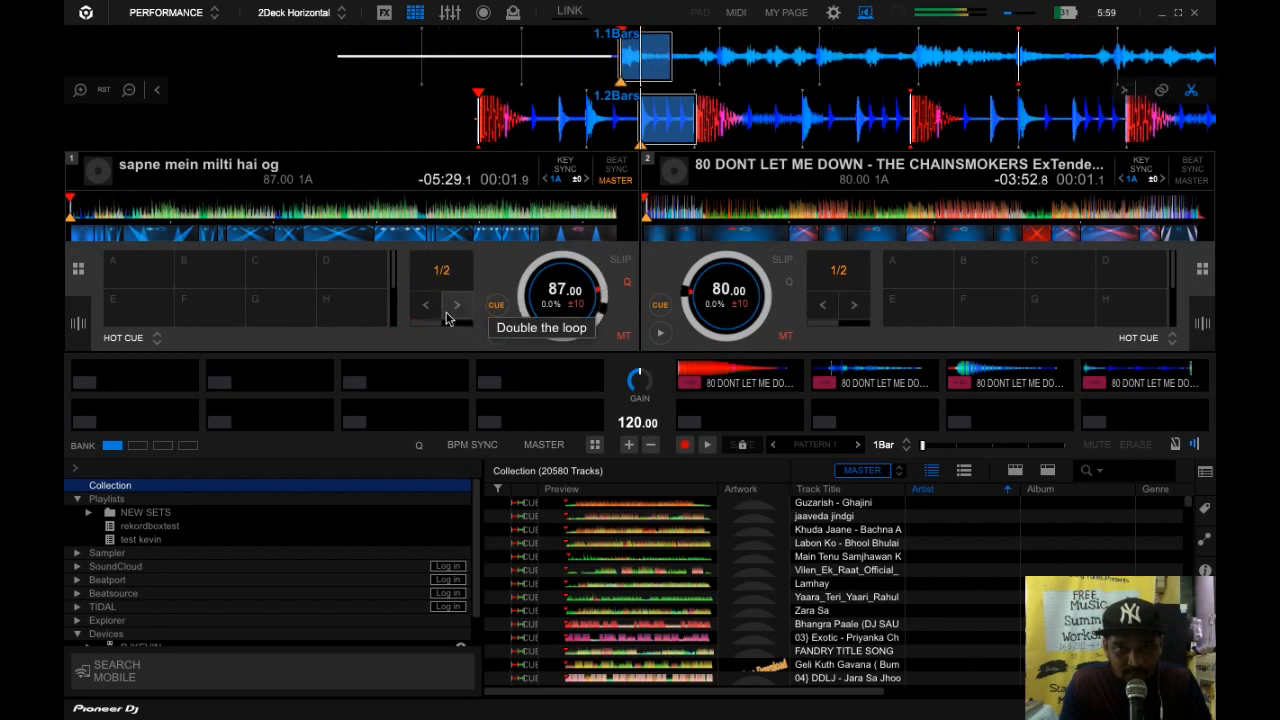
Step: Try other lengths for the deck 1 loop, return it to 1/2 beat and capture it into the first empty sampler slot
click(448, 315)
click(446, 314)
click(429, 306)
click(429, 306)
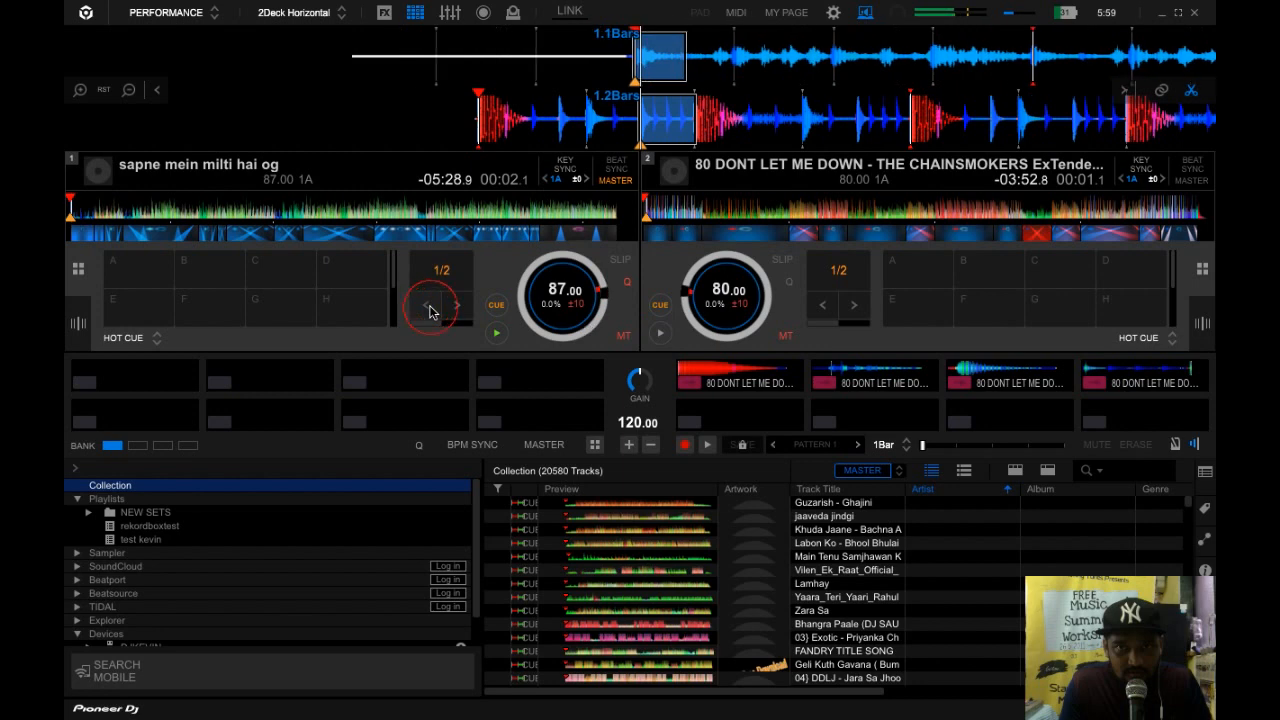
click(429, 306)
click(459, 308)
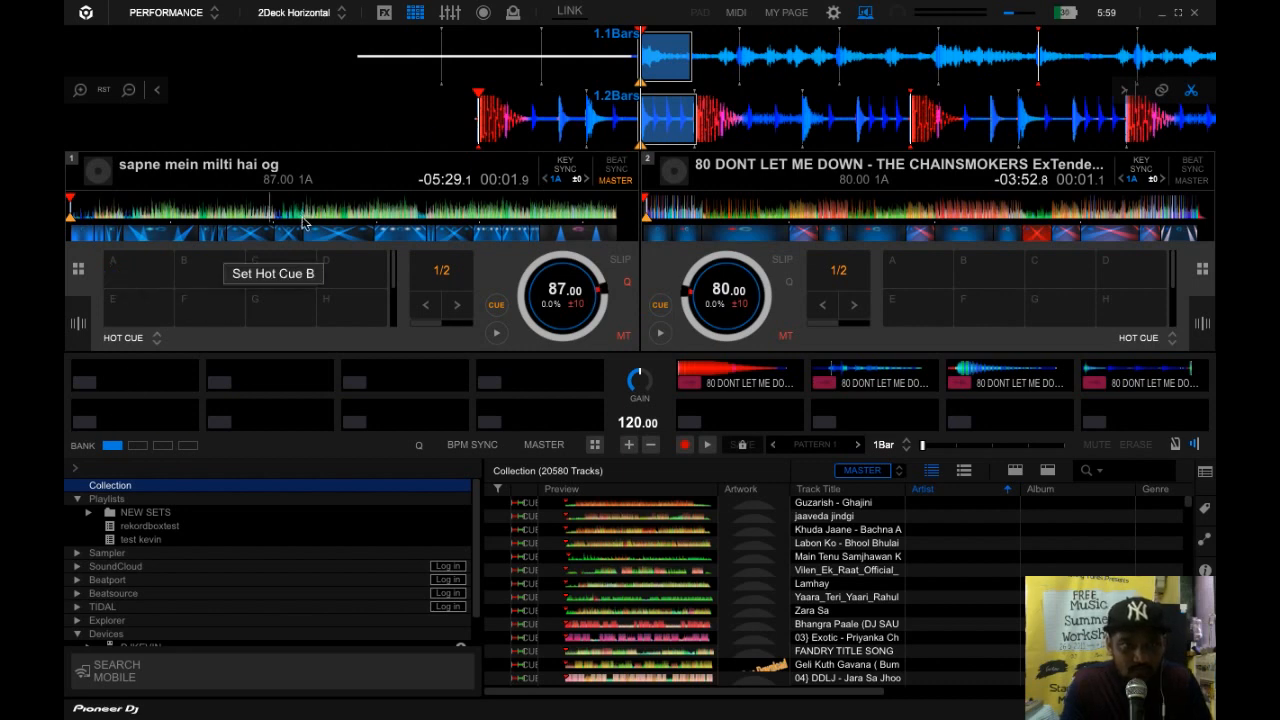
drag(667, 57, 111, 388)
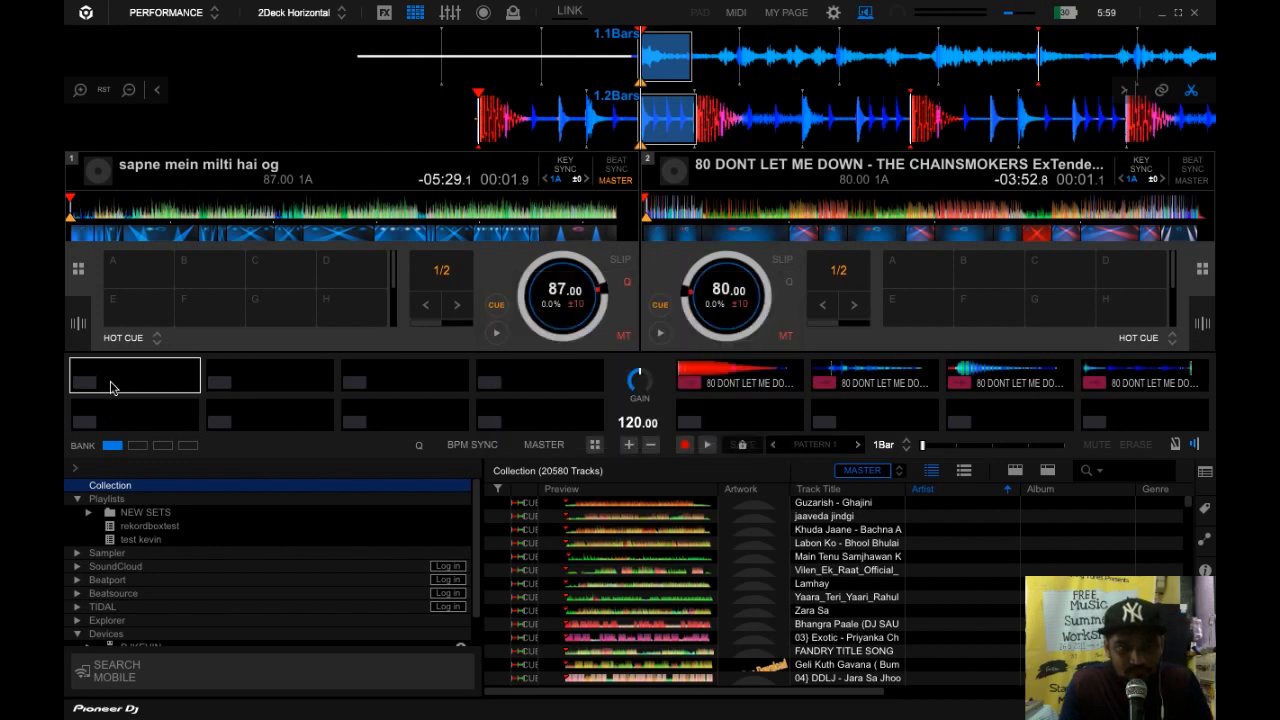
mouse_move(110, 384)
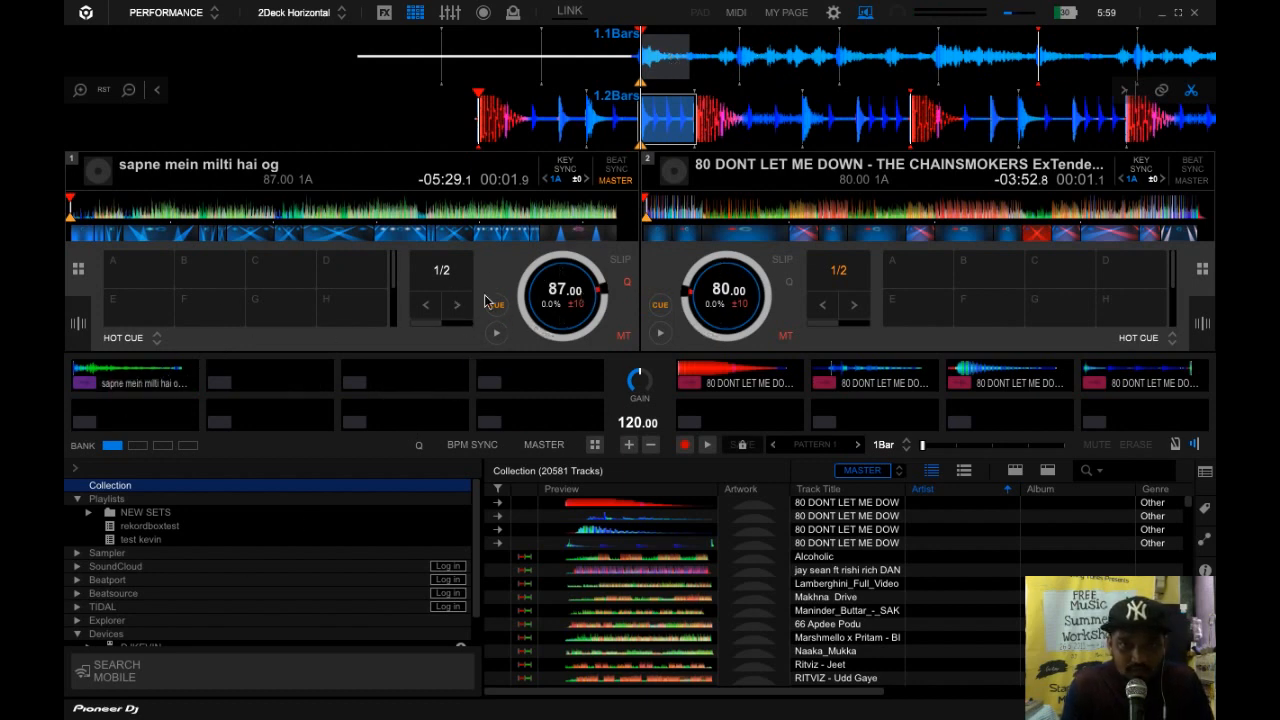
Step: Play deck 1 onward to find the next sound and set the cue point at about 2.6 s
click(499, 334)
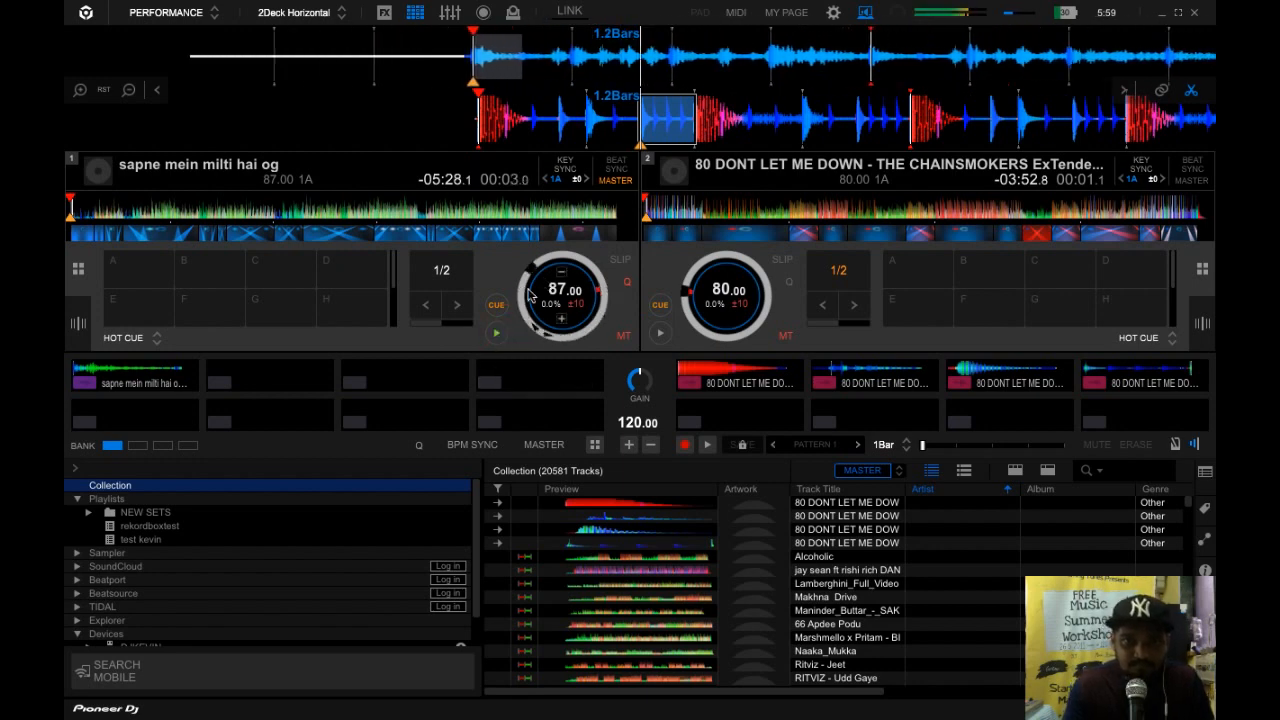
click(497, 306)
click(500, 333)
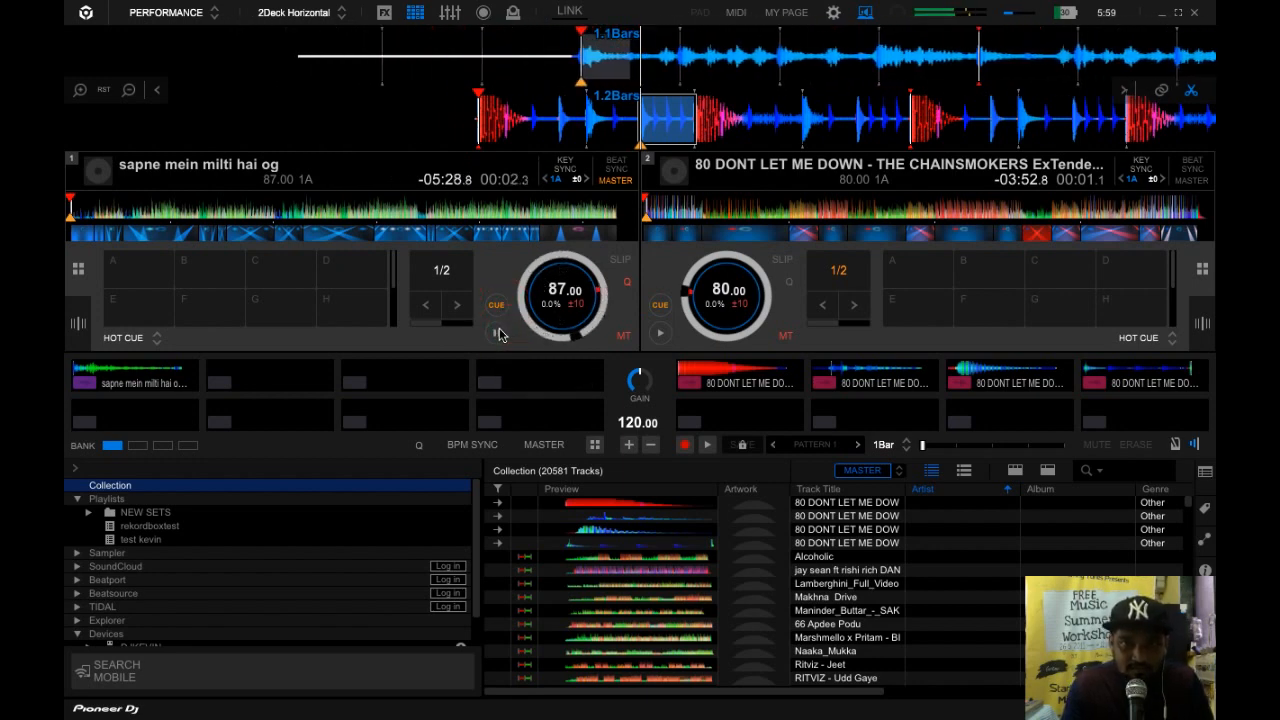
click(498, 333)
mouse_move(643, 49)
mouse_down()
mouse_move(687, 49)
mouse_move(670, 57)
mouse_up()
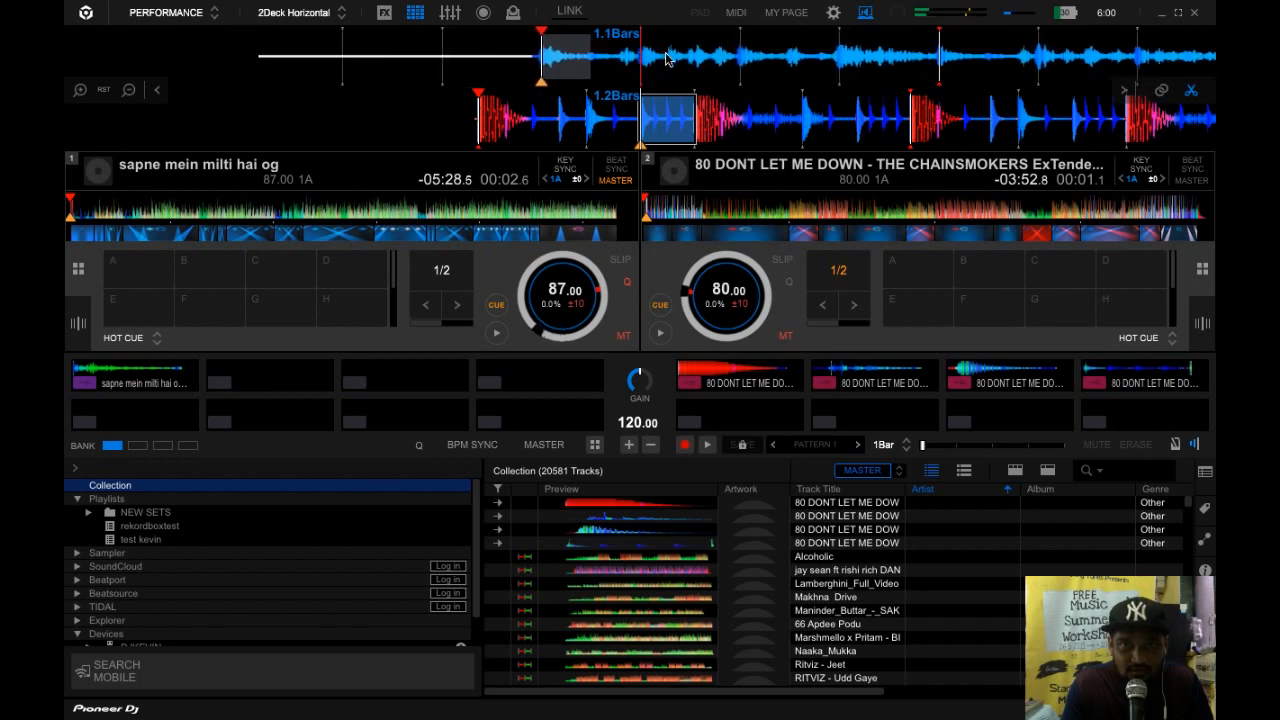
click(497, 306)
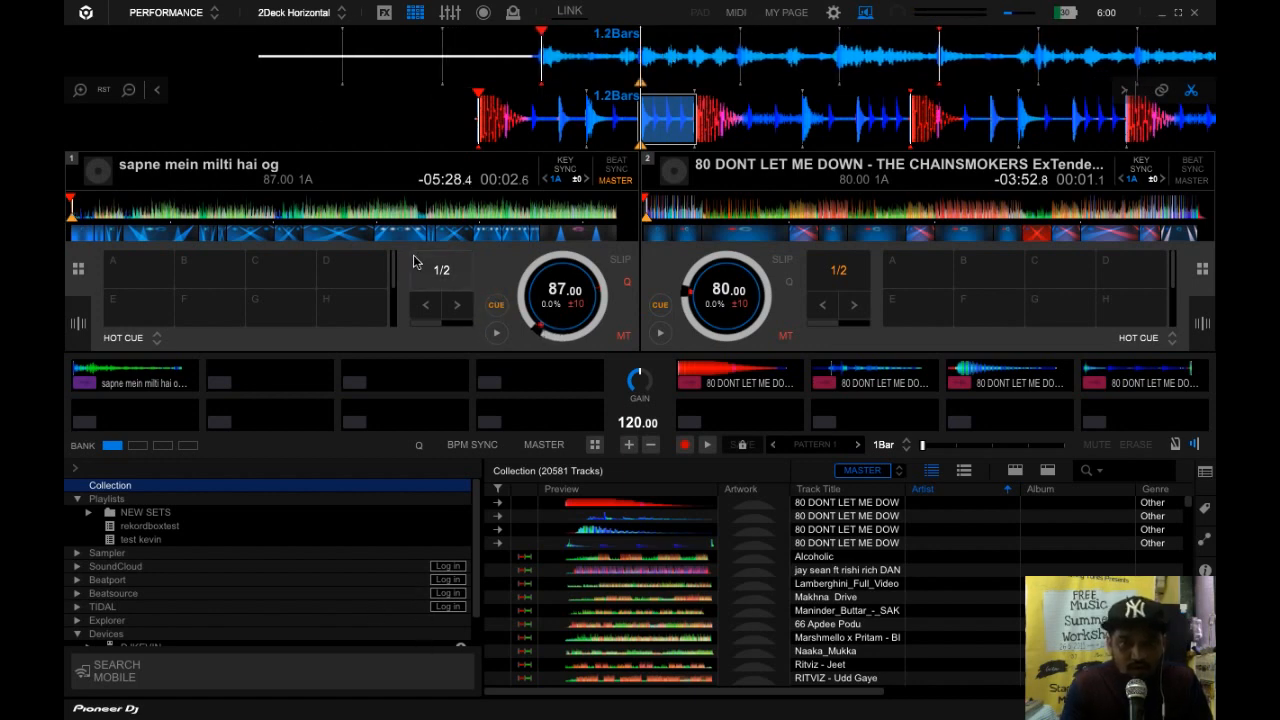
Step: Loop 1 beat at about 2.6 s on deck 1 and capture it into the second deck 1-side sampler slot
click(432, 276)
click(459, 307)
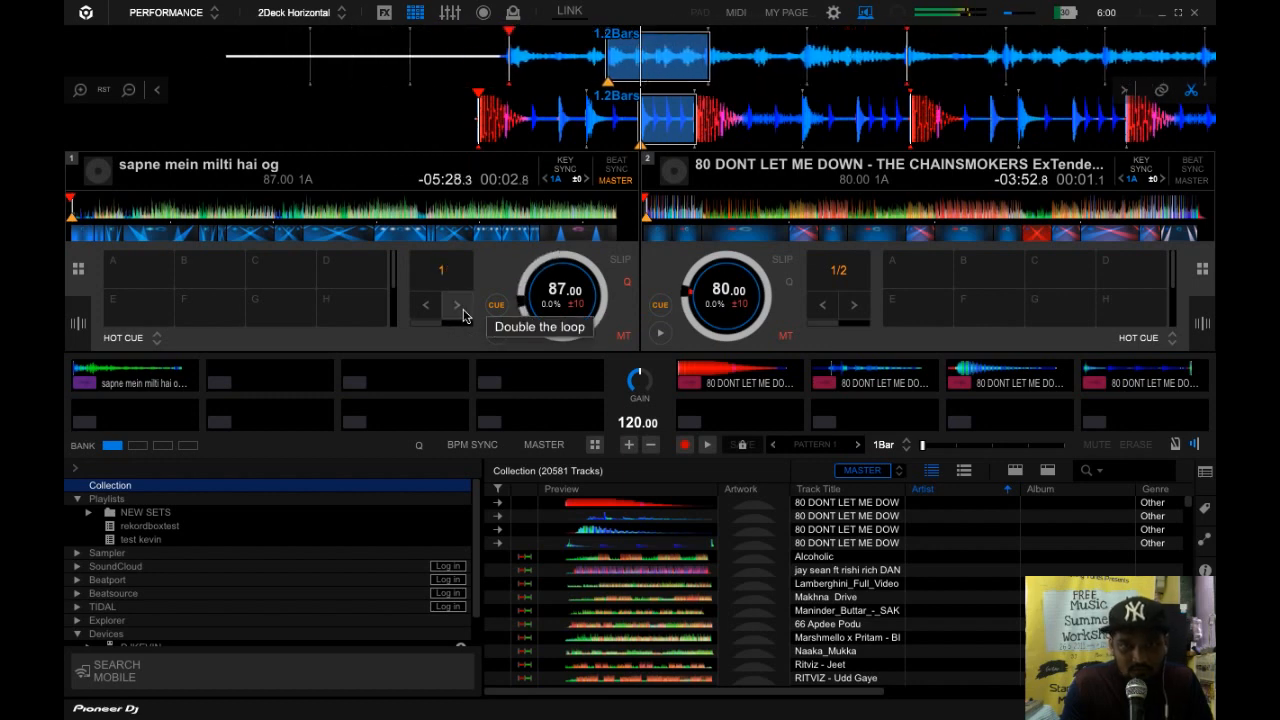
click(502, 308)
drag(693, 57, 262, 386)
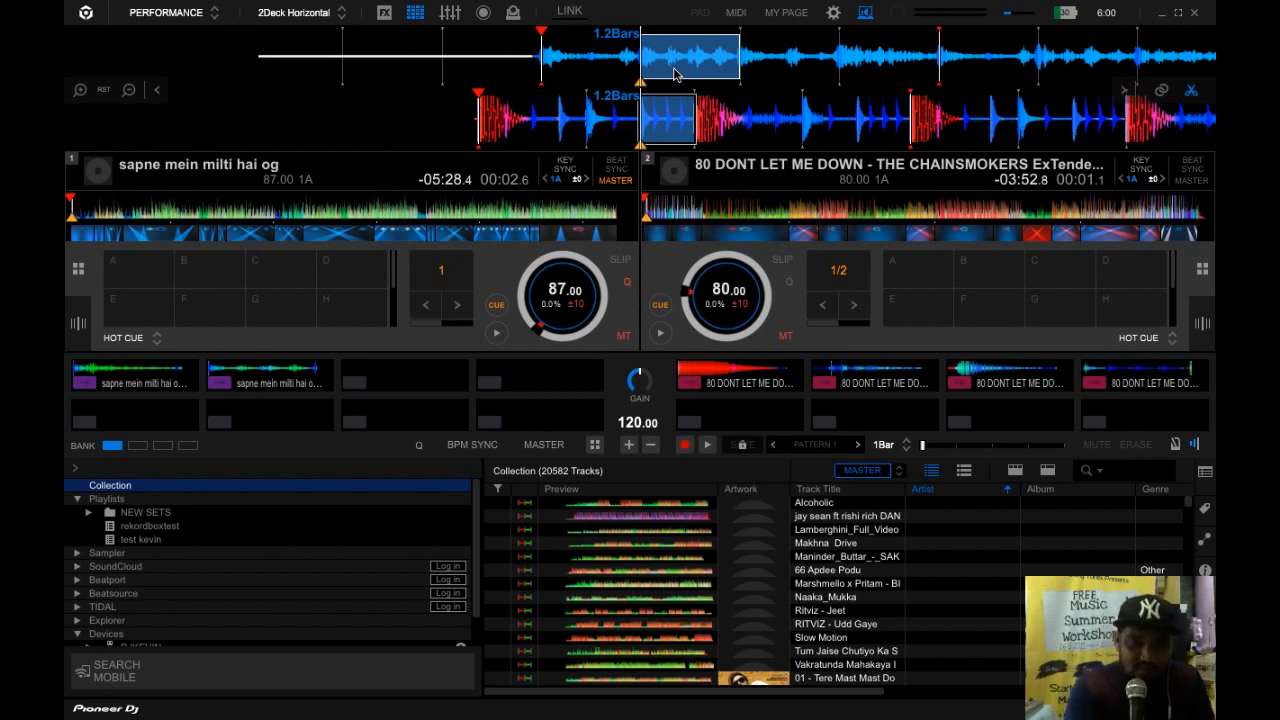
Step: Play the samples captured from deck 1 alternately as a rhythm pattern
key(c)
key(v)
key(x)
key(c)
key(x)
key(c)
key(x)
key(x)
key(c)
key(x)
key(c)
key(x)
key(c)
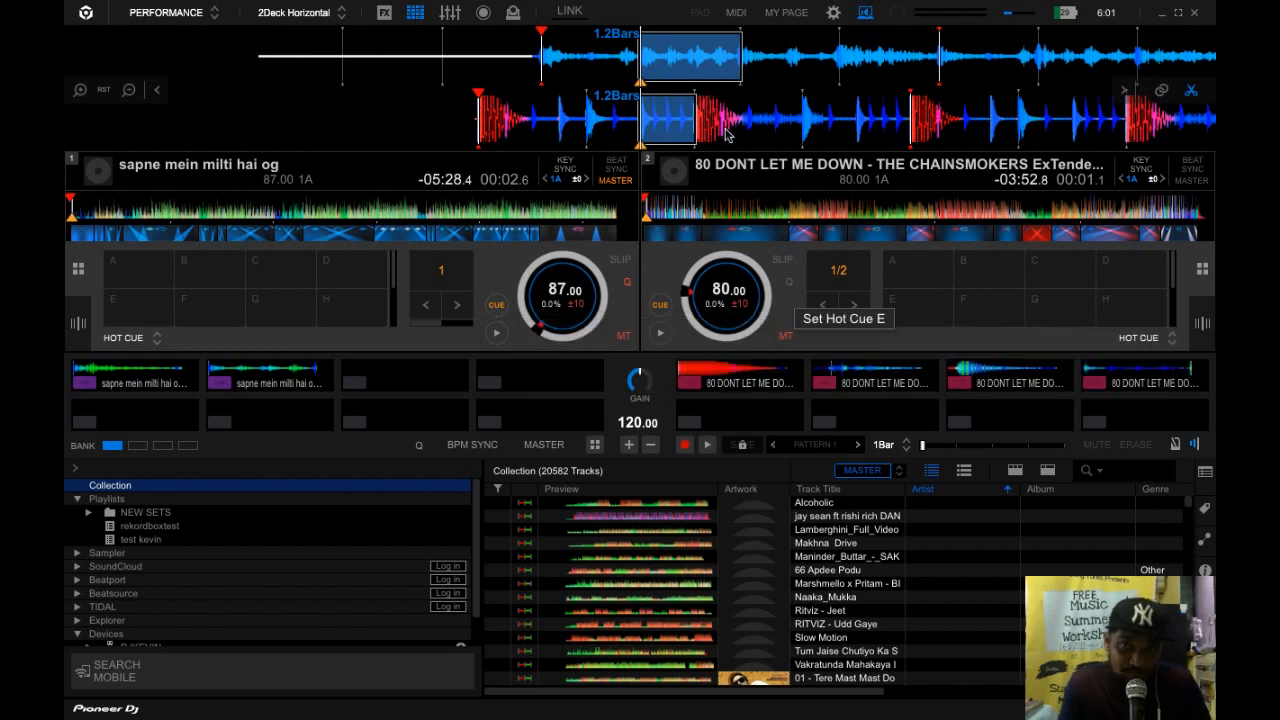
Step: Move deck 1's playback position forward to about 3.2 s on its waveform
drag(804, 58, 746, 60)
drag(834, 50, 714, 79)
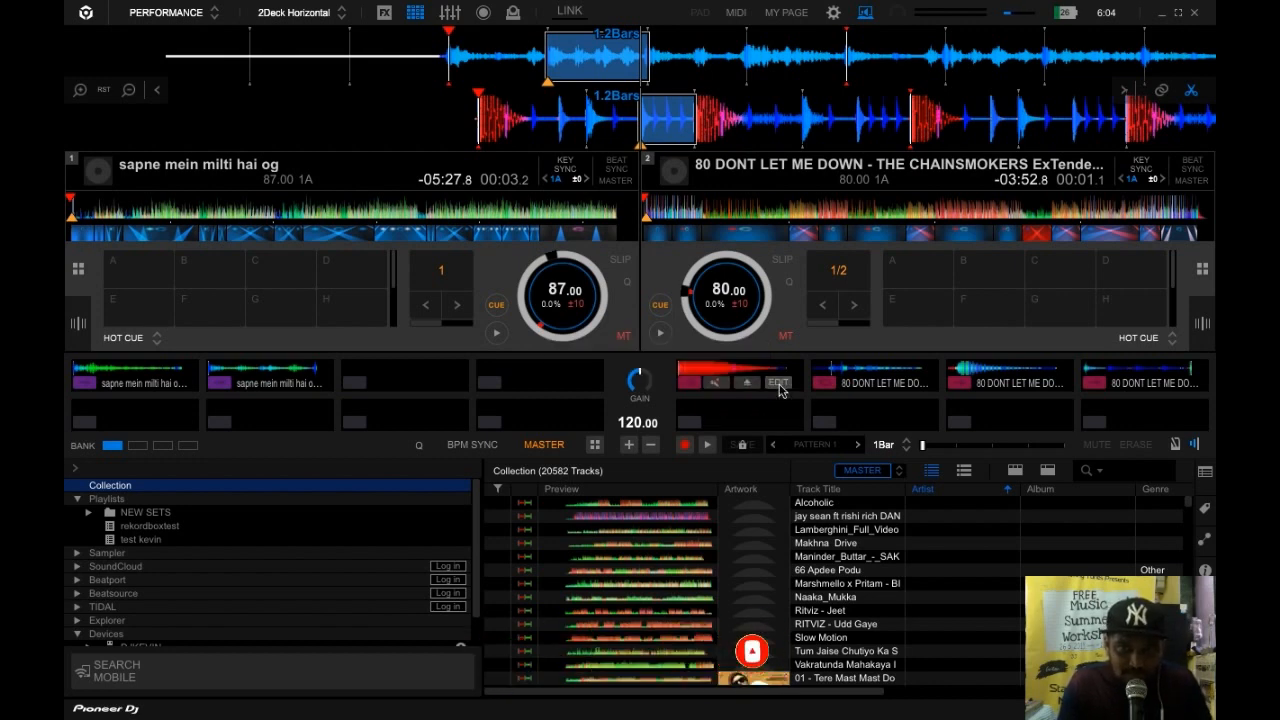
Step: Try the Loop play mode on the first deck 2-side sampler slot, return it to Oneshot and close its settings
click(779, 385)
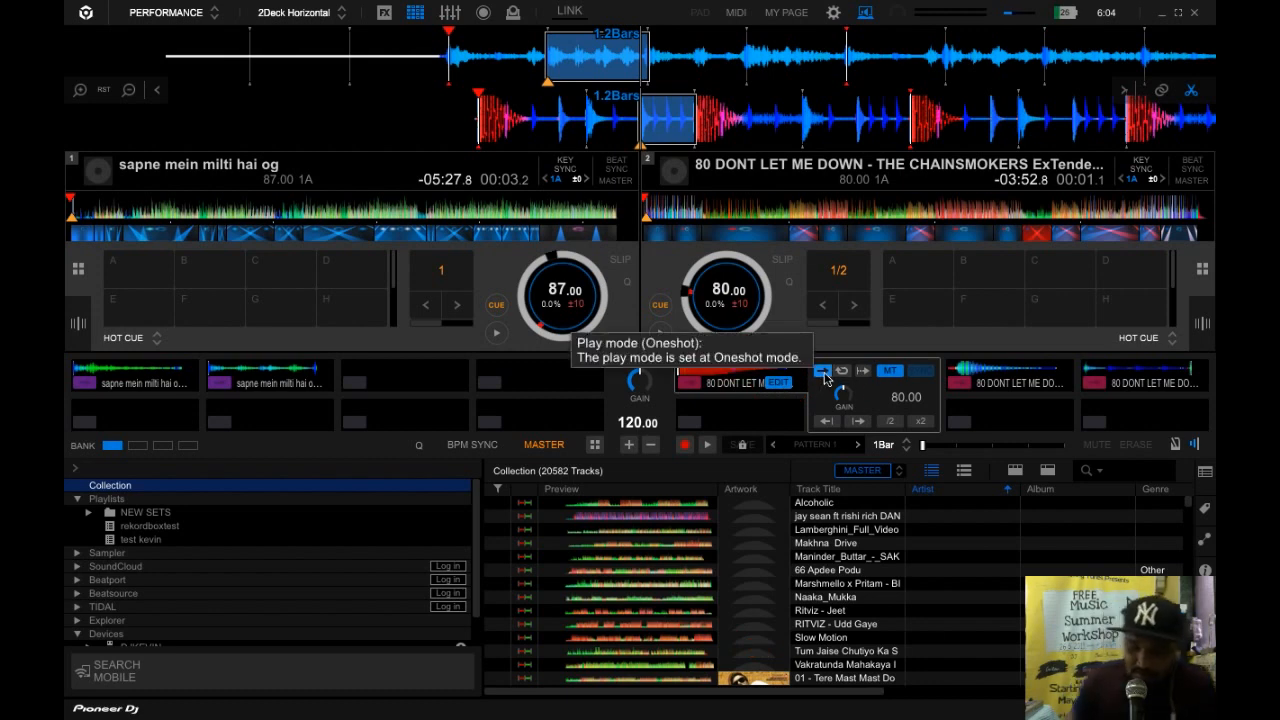
click(840, 373)
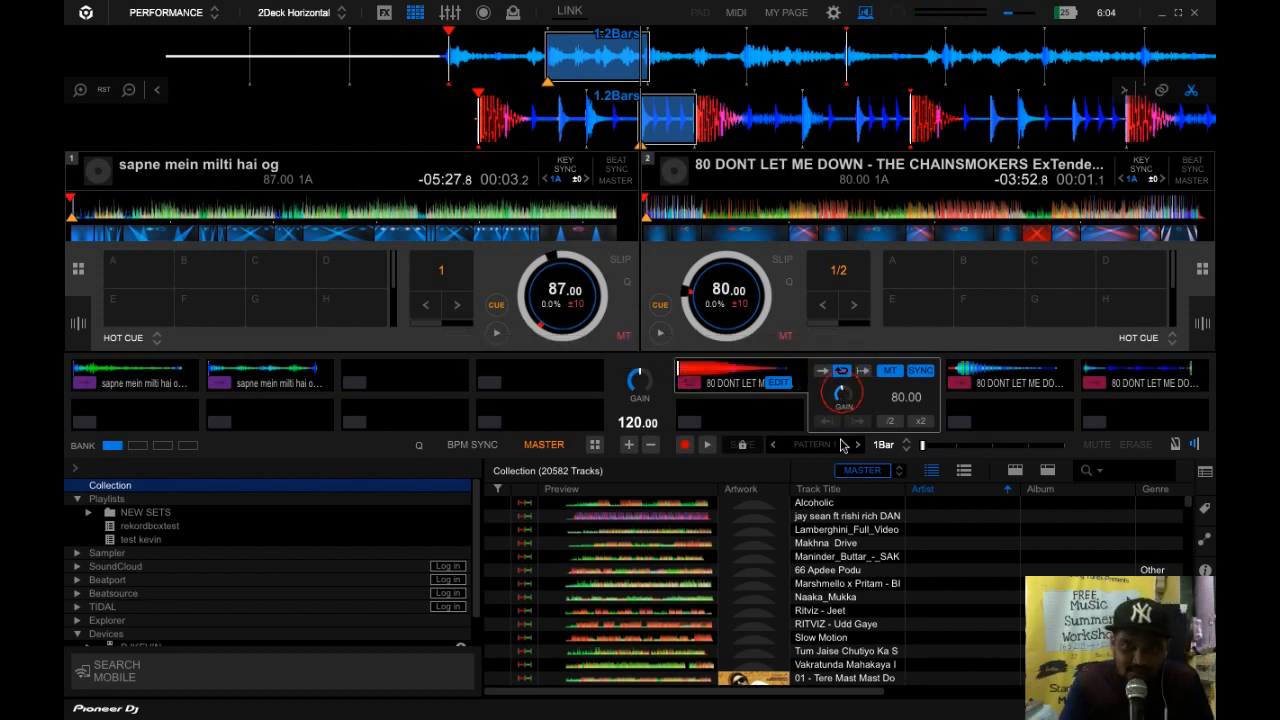
click(824, 373)
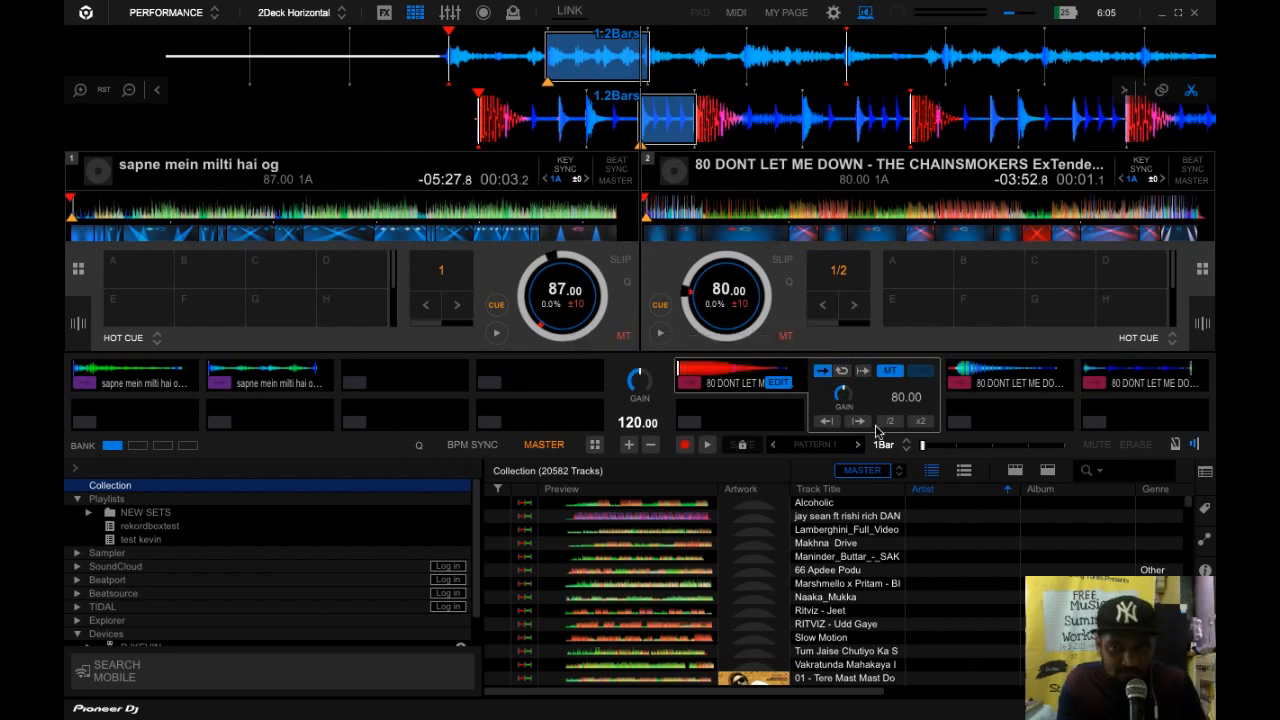
click(893, 380)
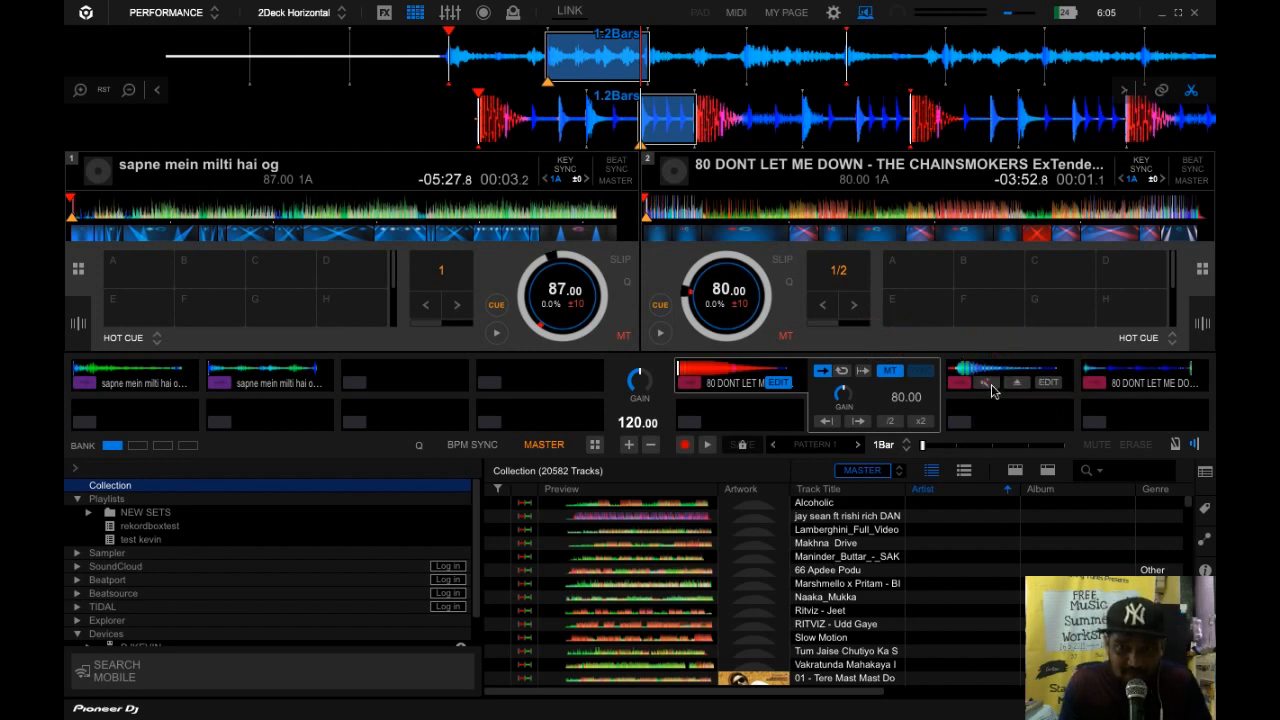
click(771, 386)
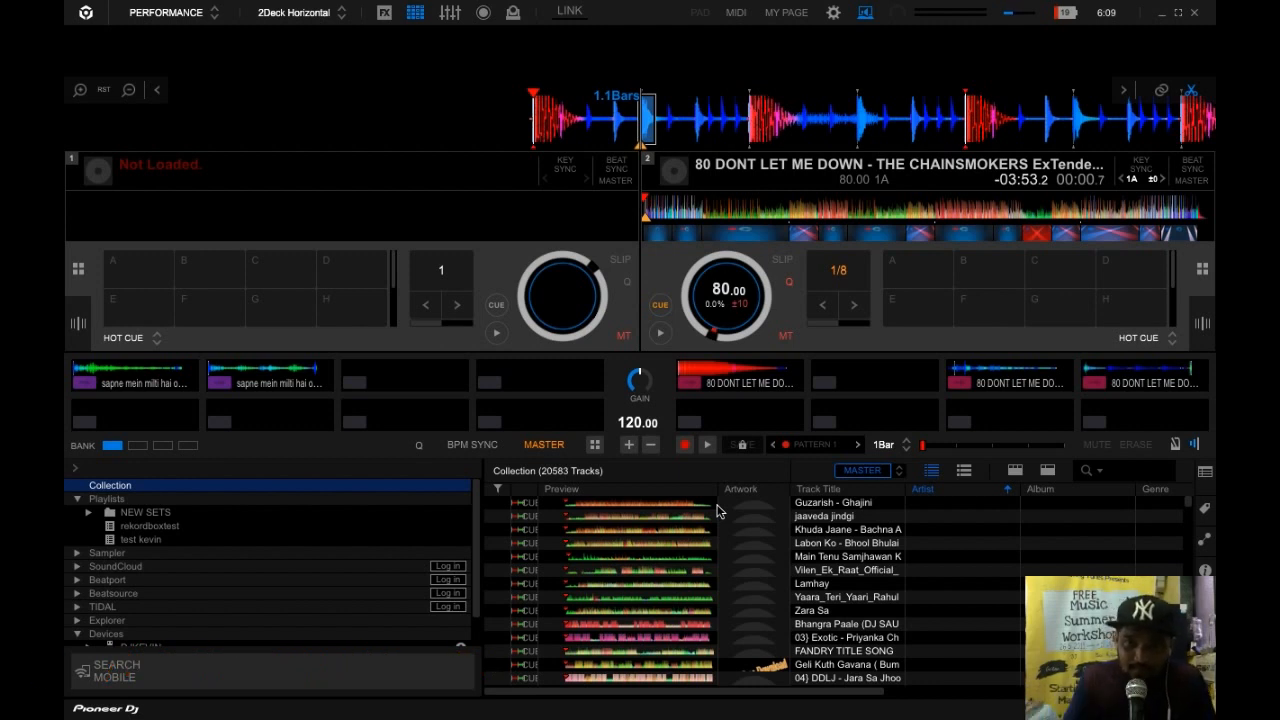
Step: Play the sampler sequence of Pattern 1 and stop it
click(707, 447)
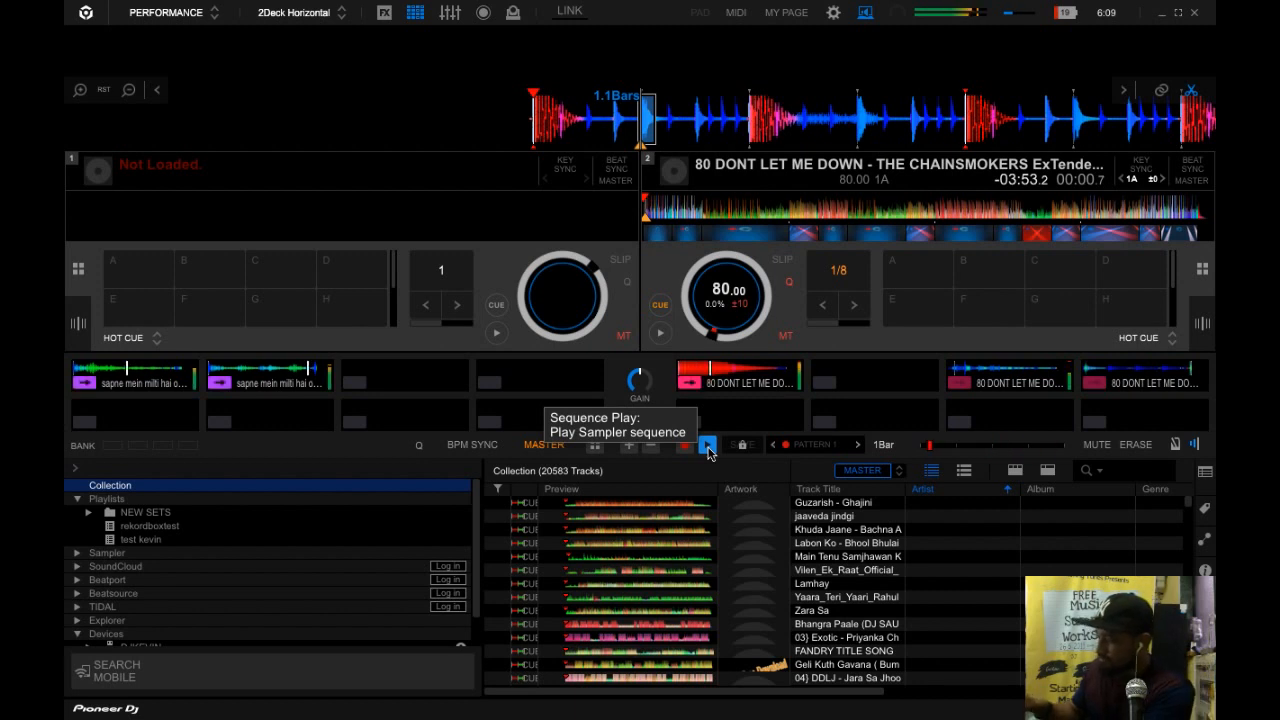
click(707, 447)
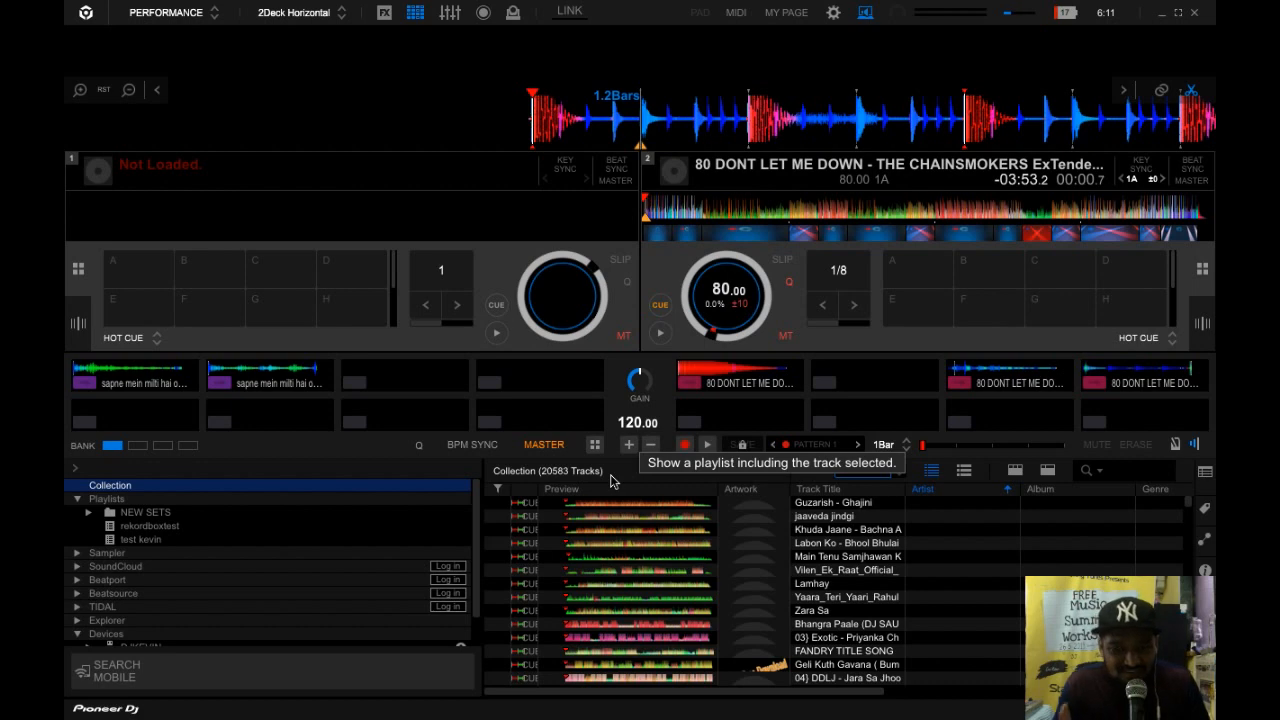
click(338, 101)
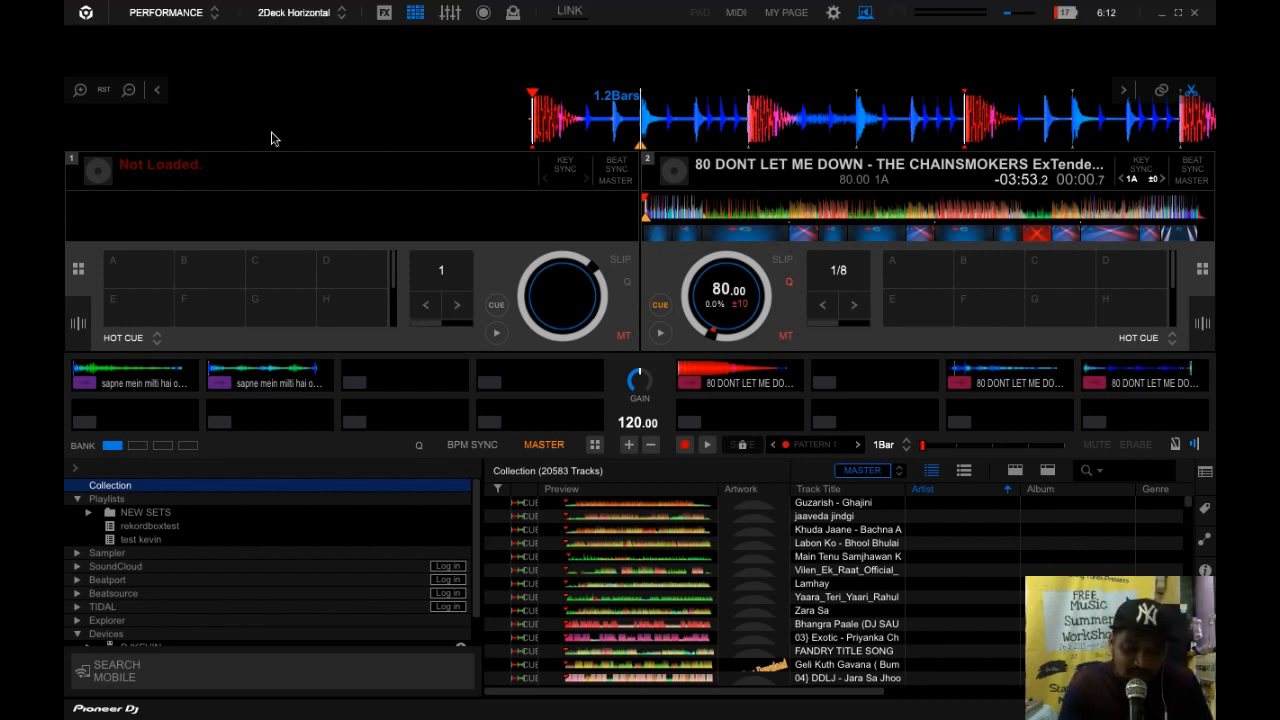
Step: Start the sample pack download, check the save location for SAMPLE_PACK, cancel saving and return to rekordbox
click(204, 10)
mouse_move(237, 64)
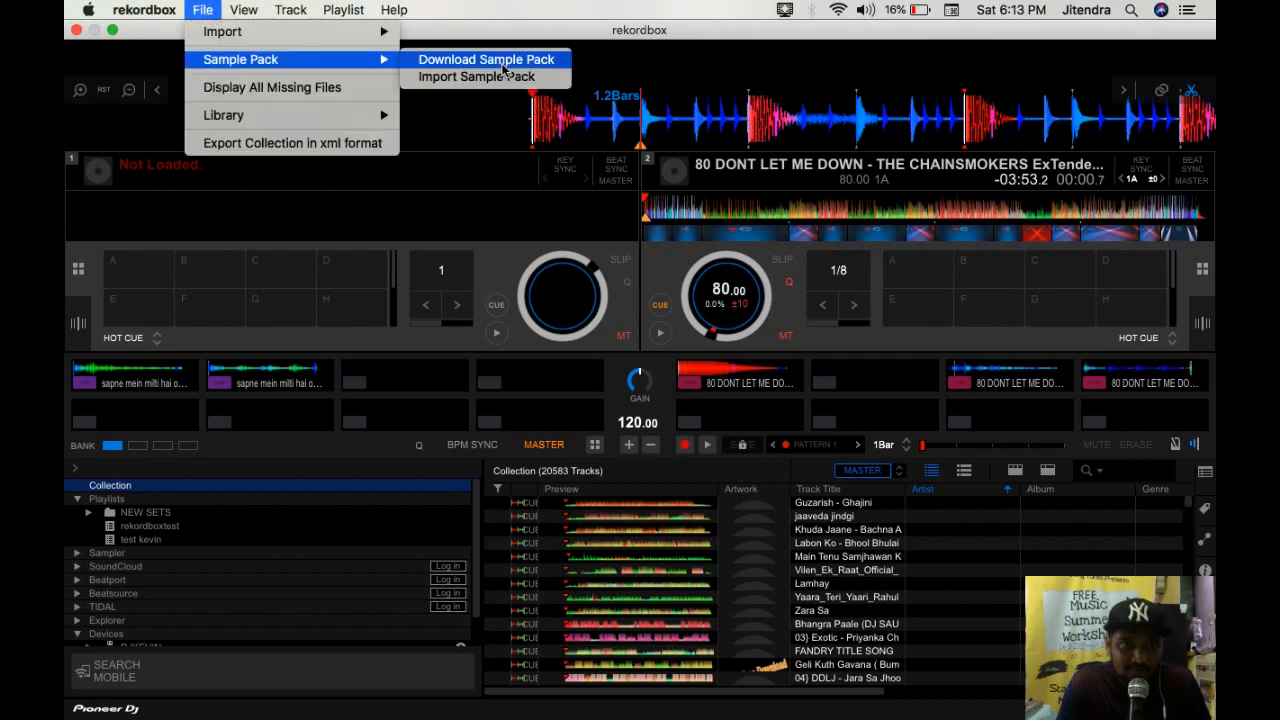
click(504, 64)
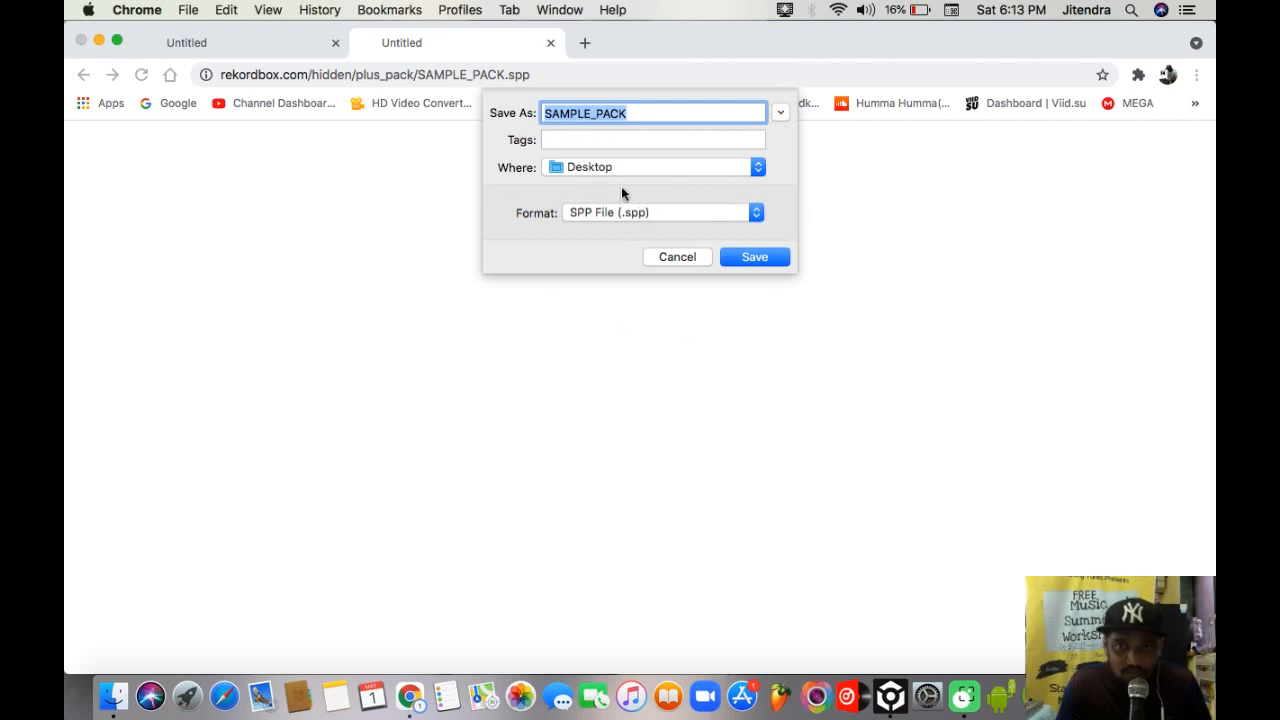
click(648, 168)
click(670, 169)
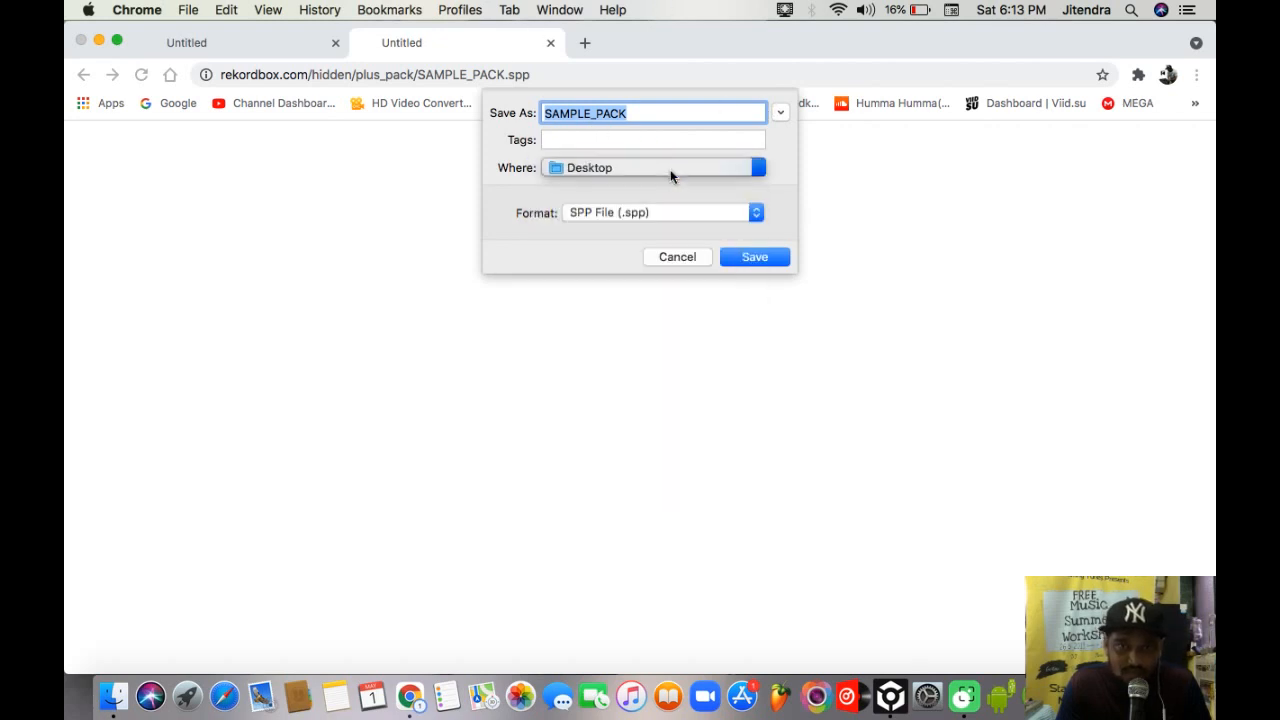
click(684, 257)
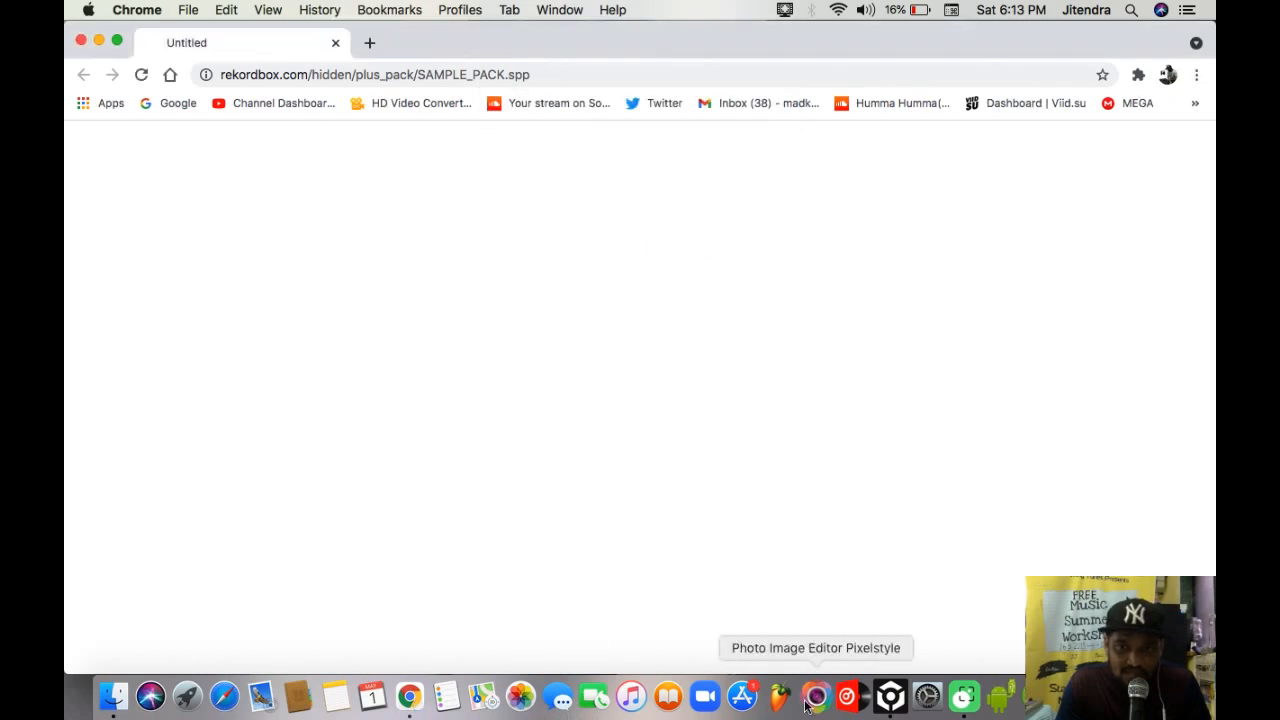
click(890, 697)
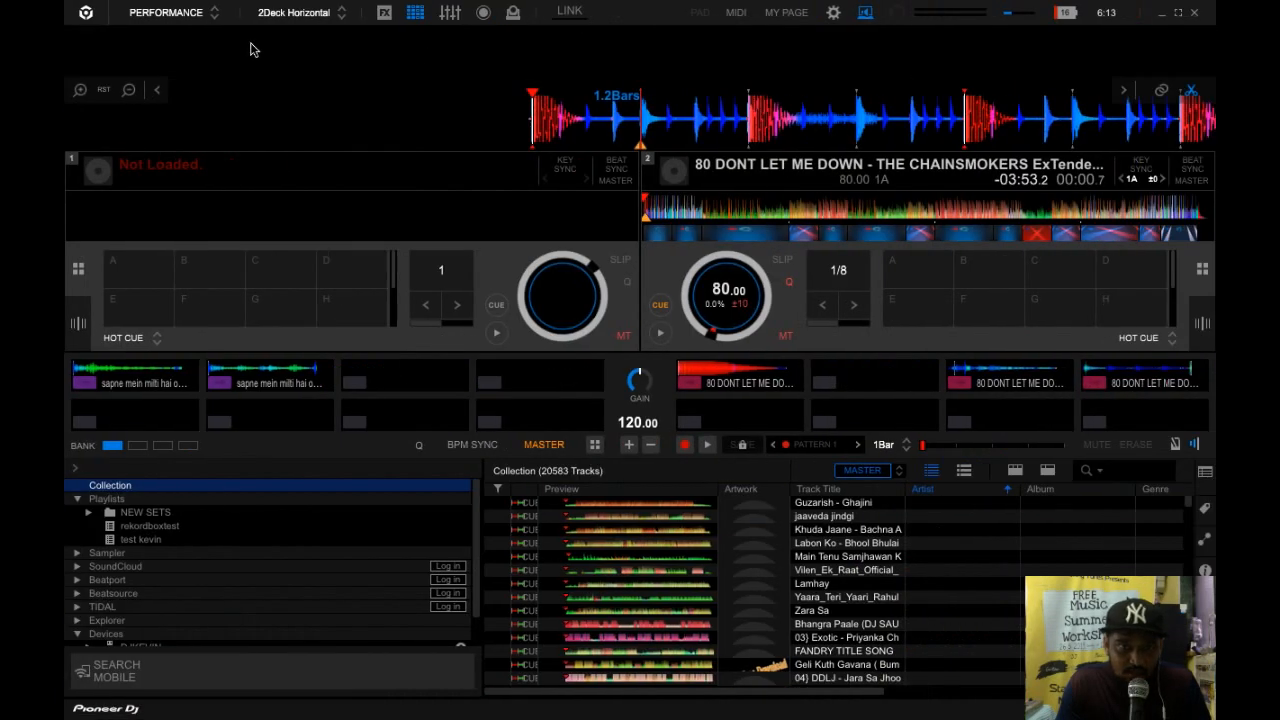
Step: Start importing a sample pack, look for SAMPLE_PACK.spp in the Documents folder and cancel the import
click(202, 9)
mouse_move(233, 62)
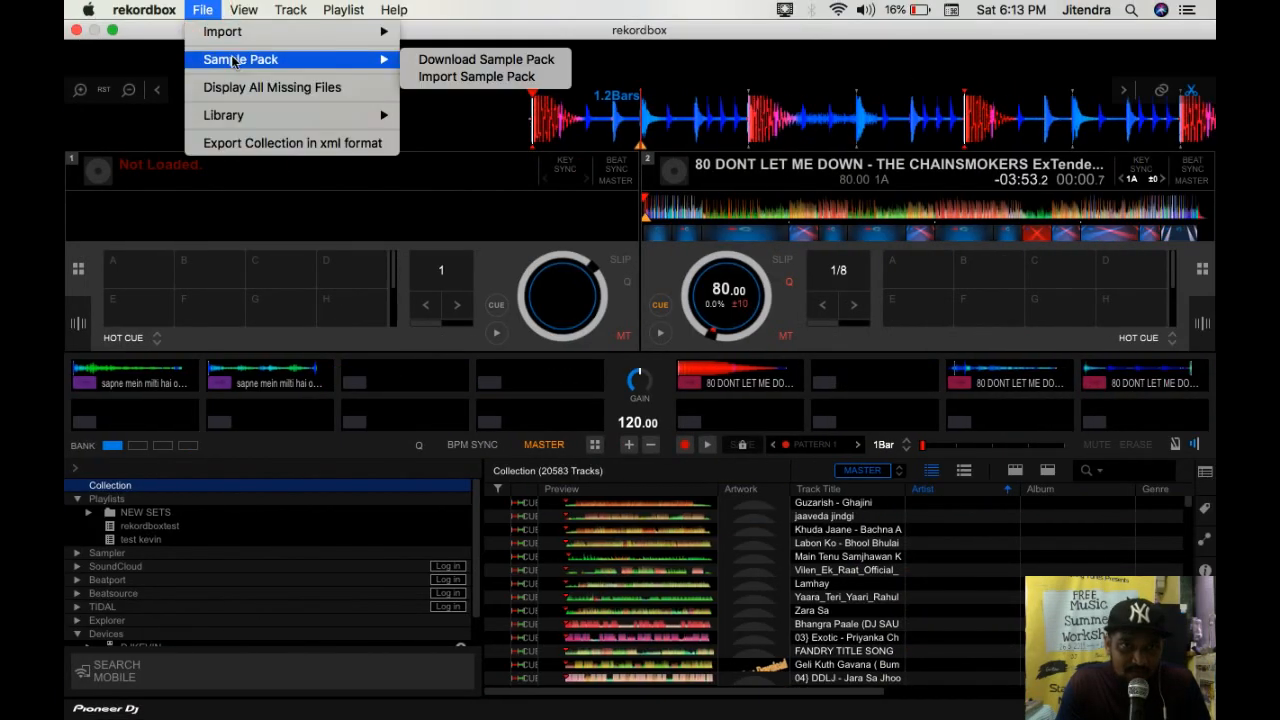
click(477, 77)
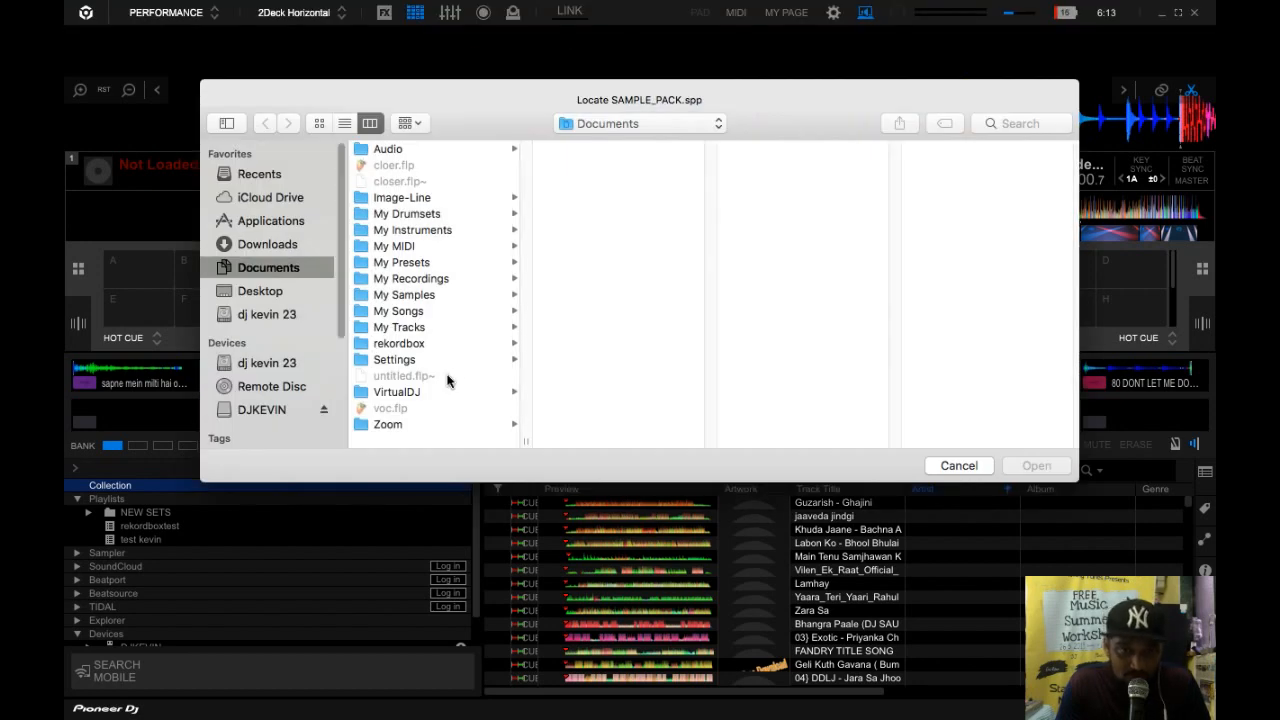
click(414, 362)
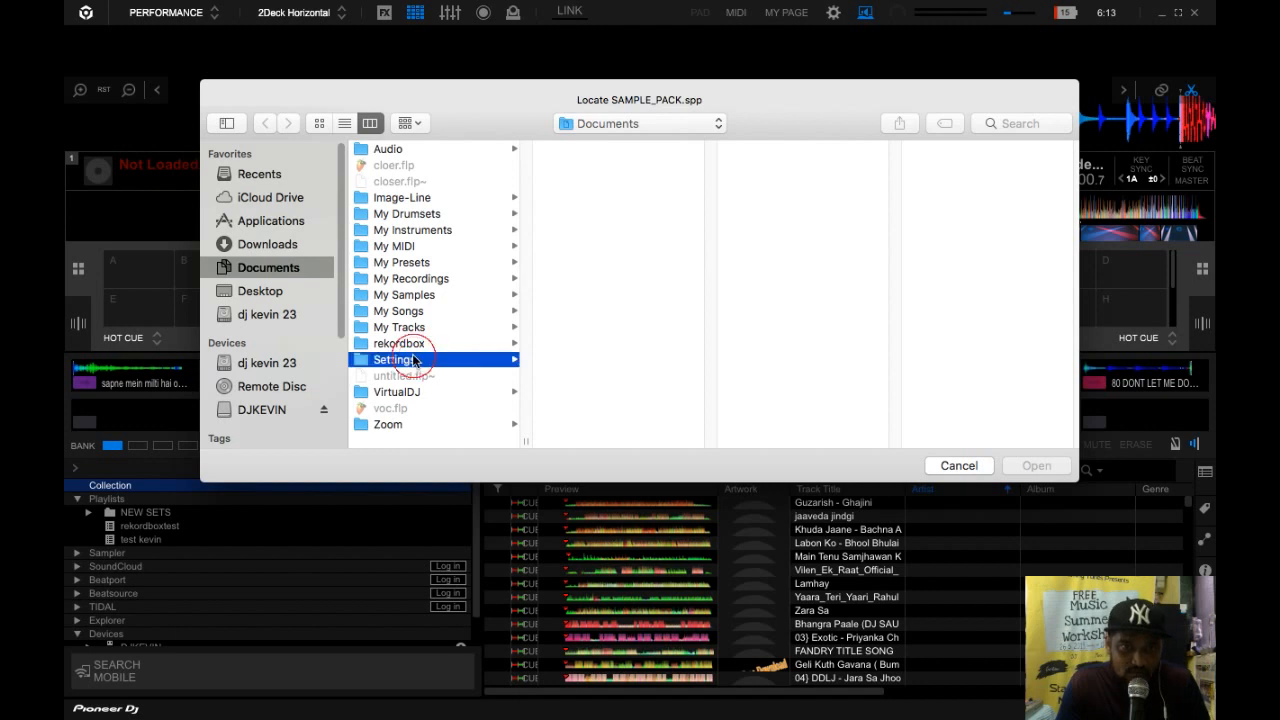
click(960, 467)
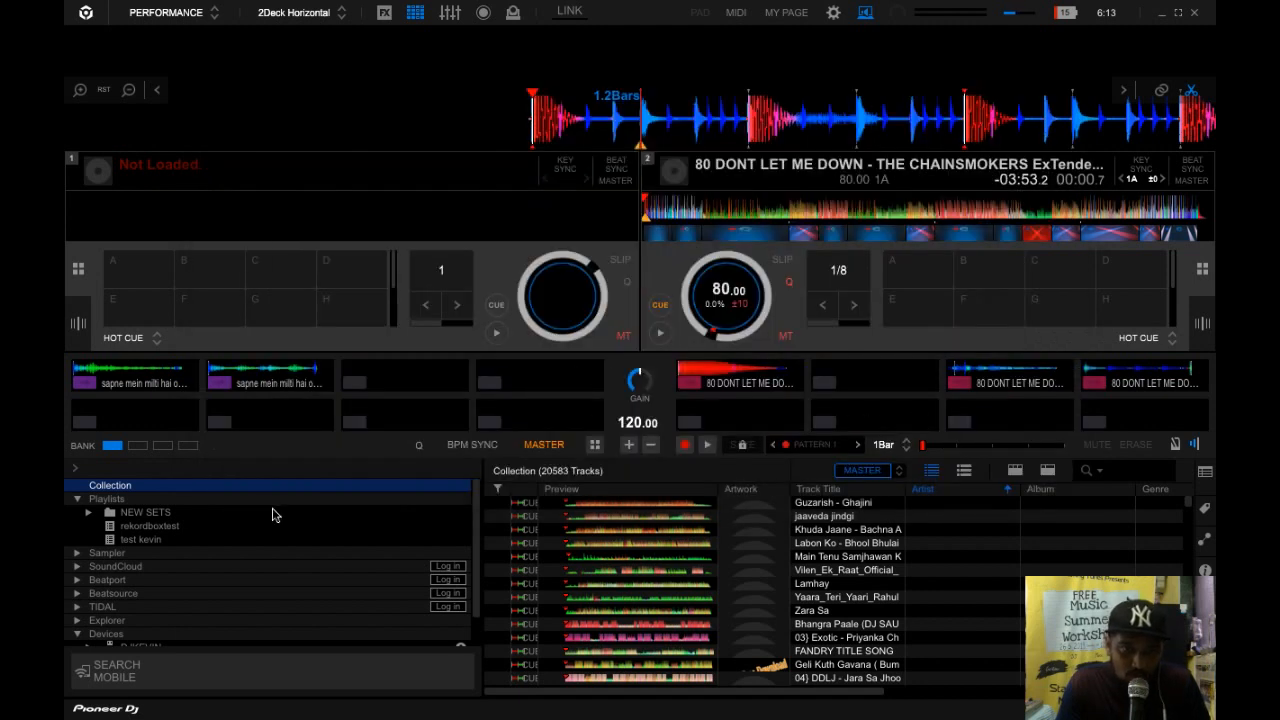
Step: Expand the Sampler branch of the library tree and list All Samples
scroll(208, 541, down, 1)
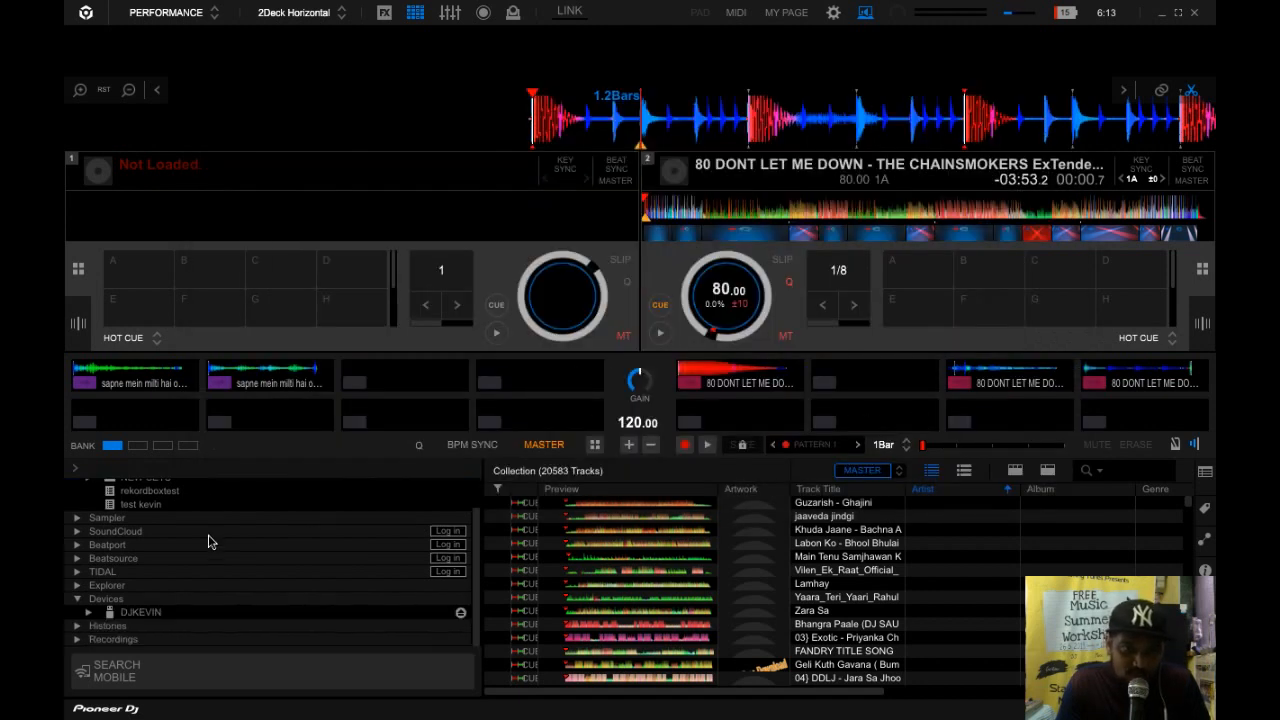
click(78, 518)
scroll(228, 561, down, 2)
scroll(250, 569, up, 3)
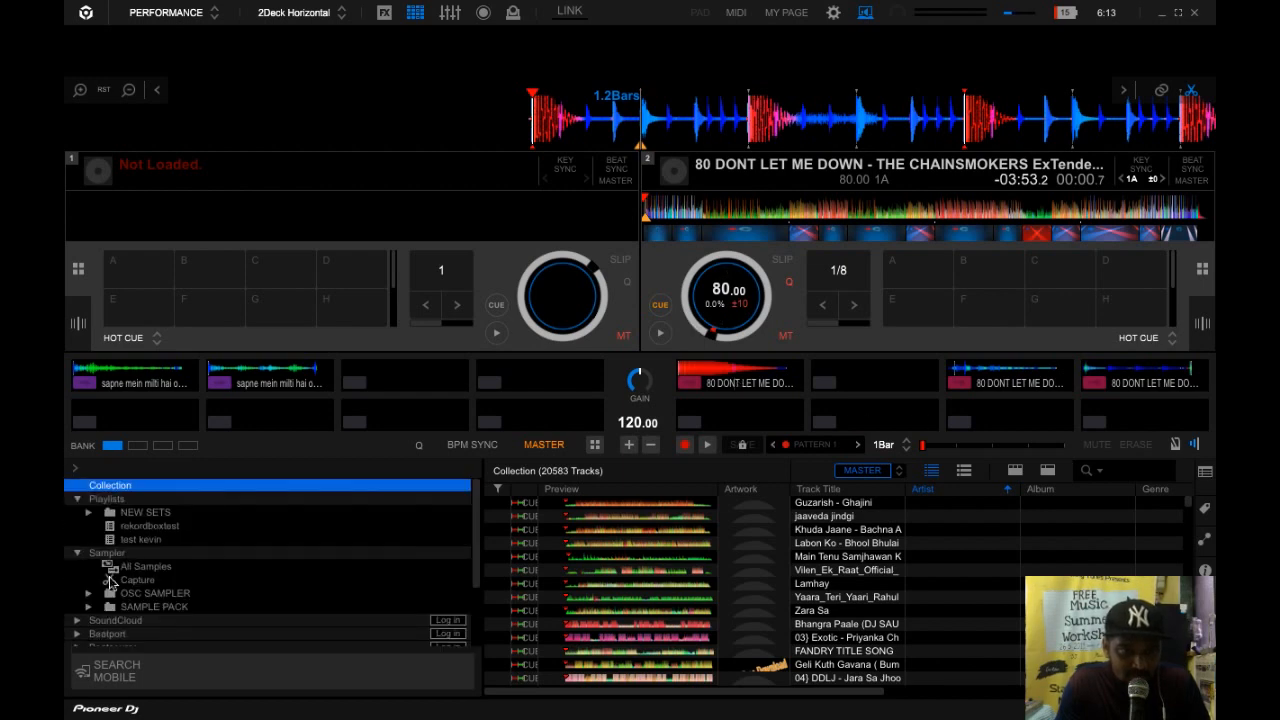
click(148, 568)
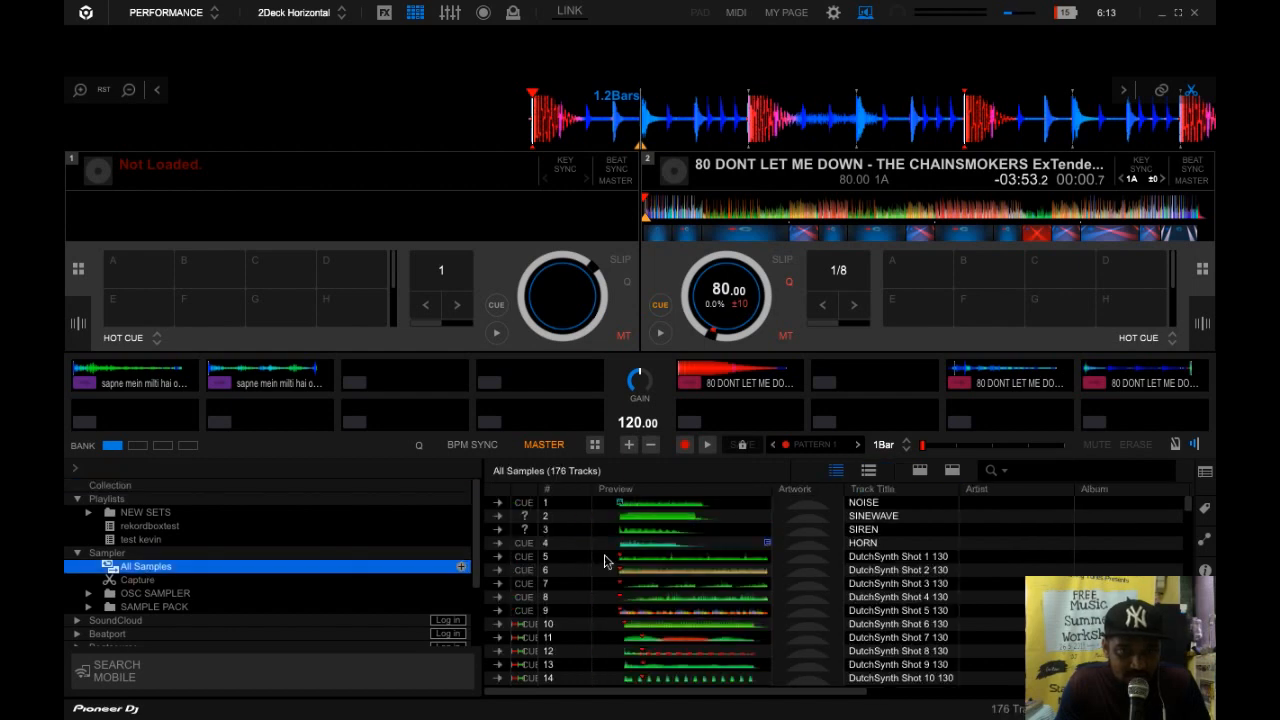
Step: Load the HornSec2_D sample from the list into the empty second deck 2-side sampler slot and play it
scroll(873, 632, down, 15)
scroll(873, 632, down, 12)
scroll(873, 632, down, 20)
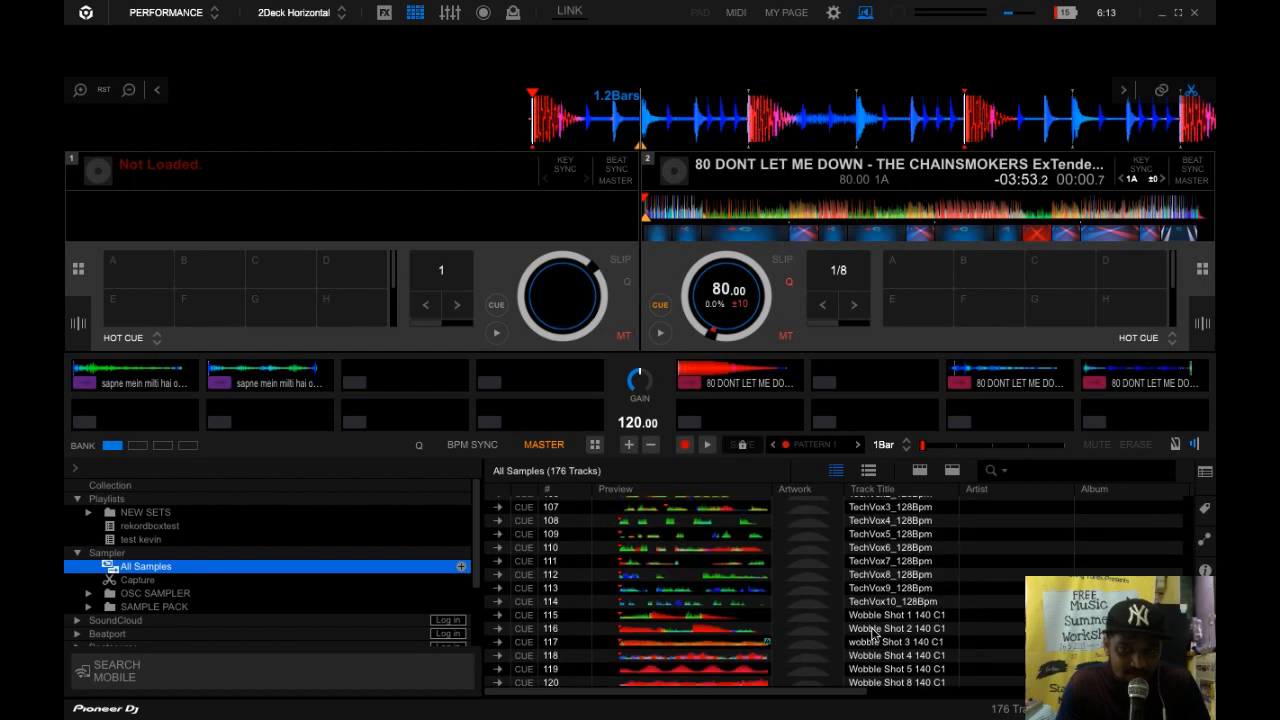
scroll(873, 635, up, 20)
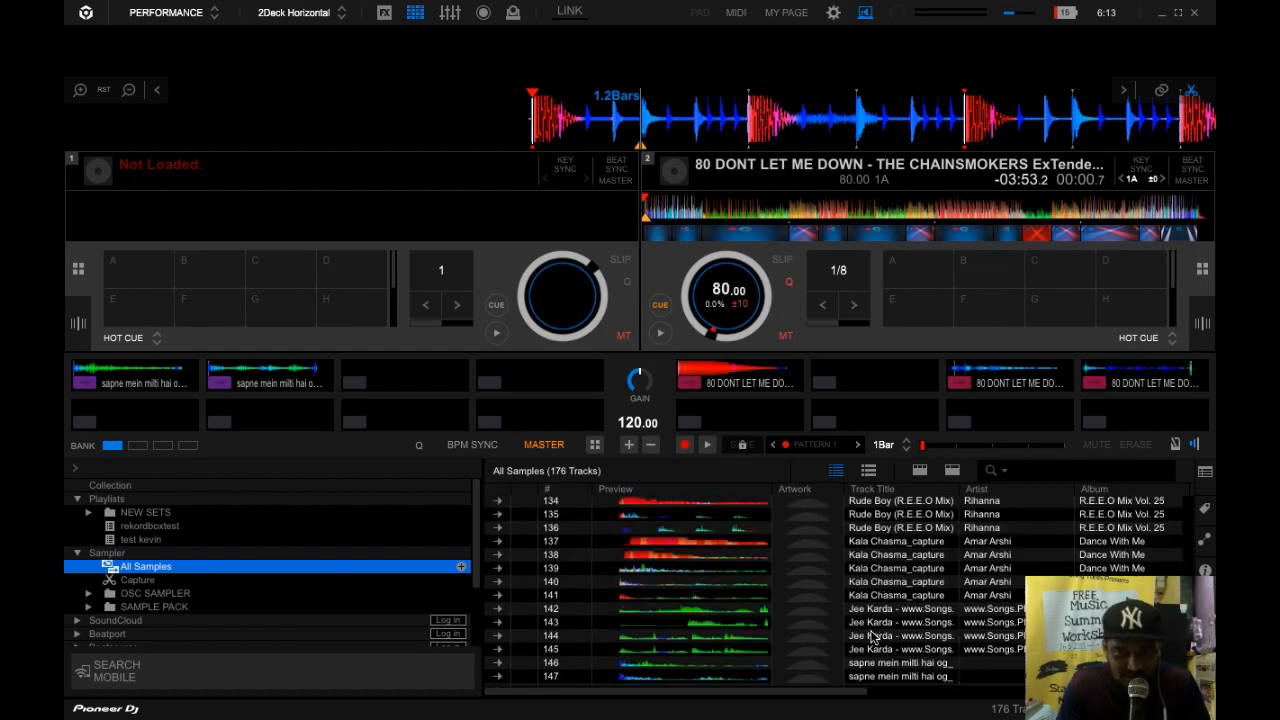
scroll(870, 636, up, 11)
scroll(870, 636, down, 14)
scroll(873, 636, down, 2)
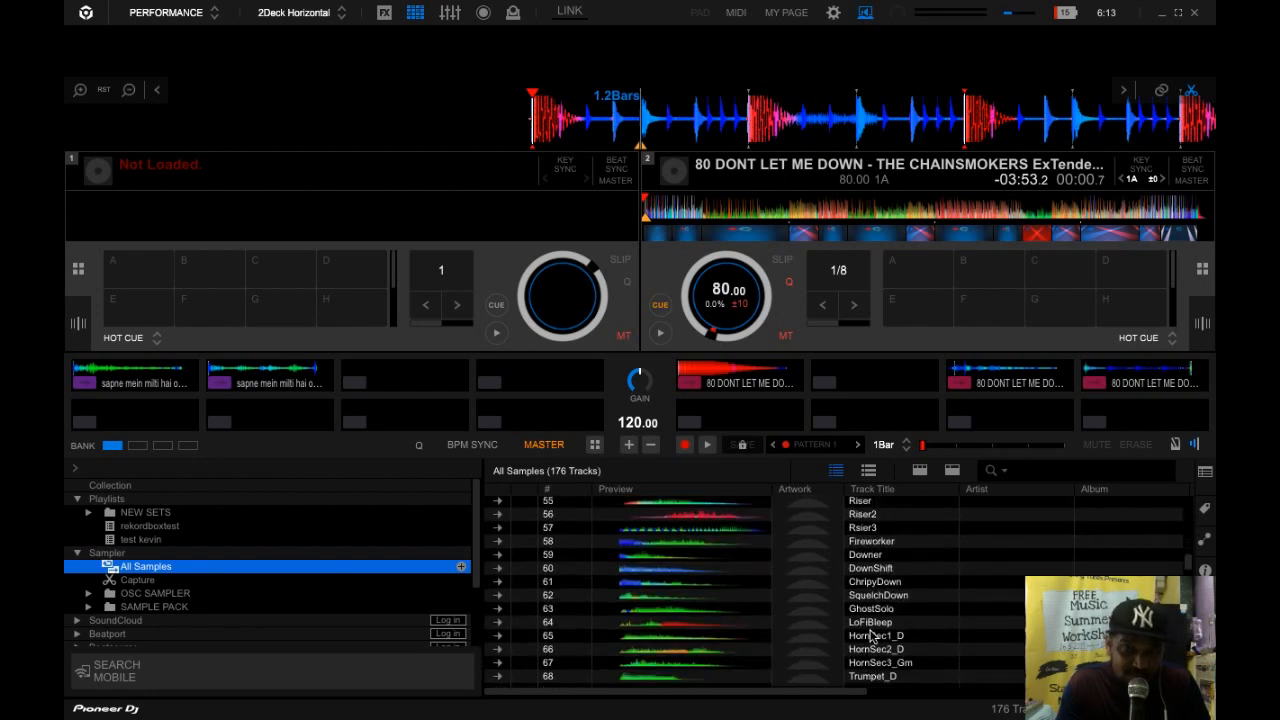
scroll(873, 636, down, 9)
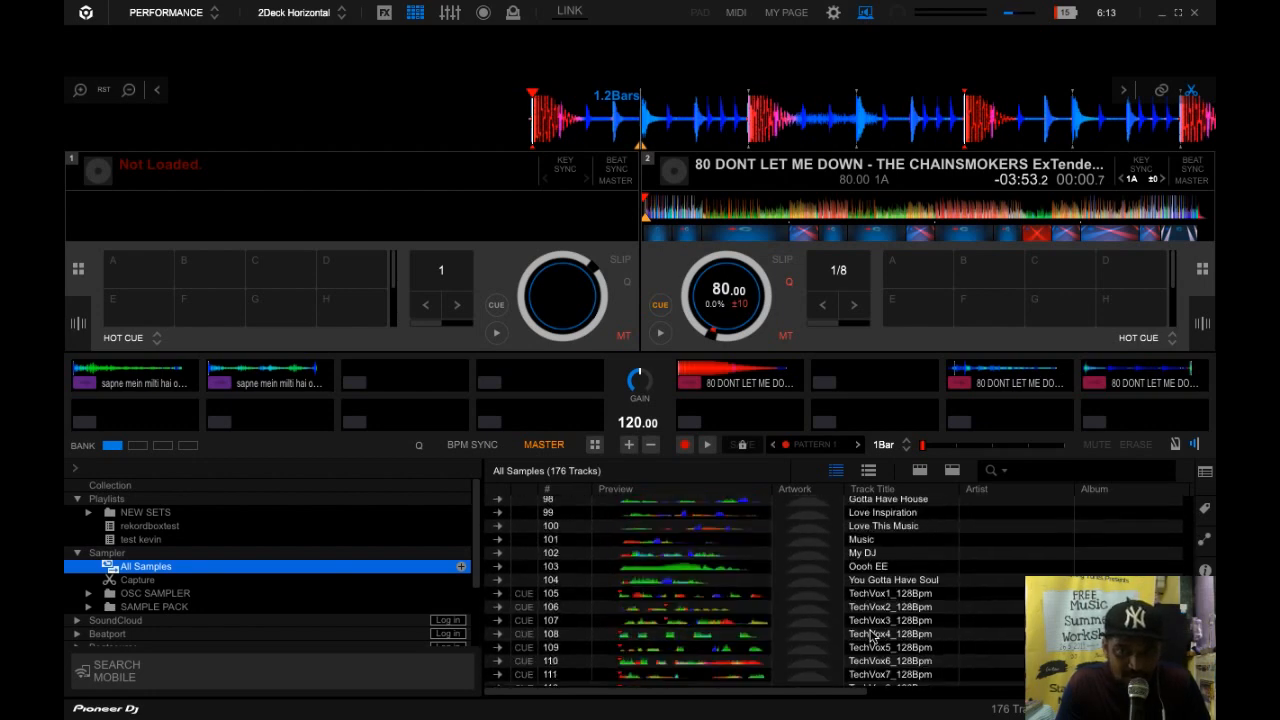
scroll(873, 636, up, 7)
drag(872, 577, 857, 390)
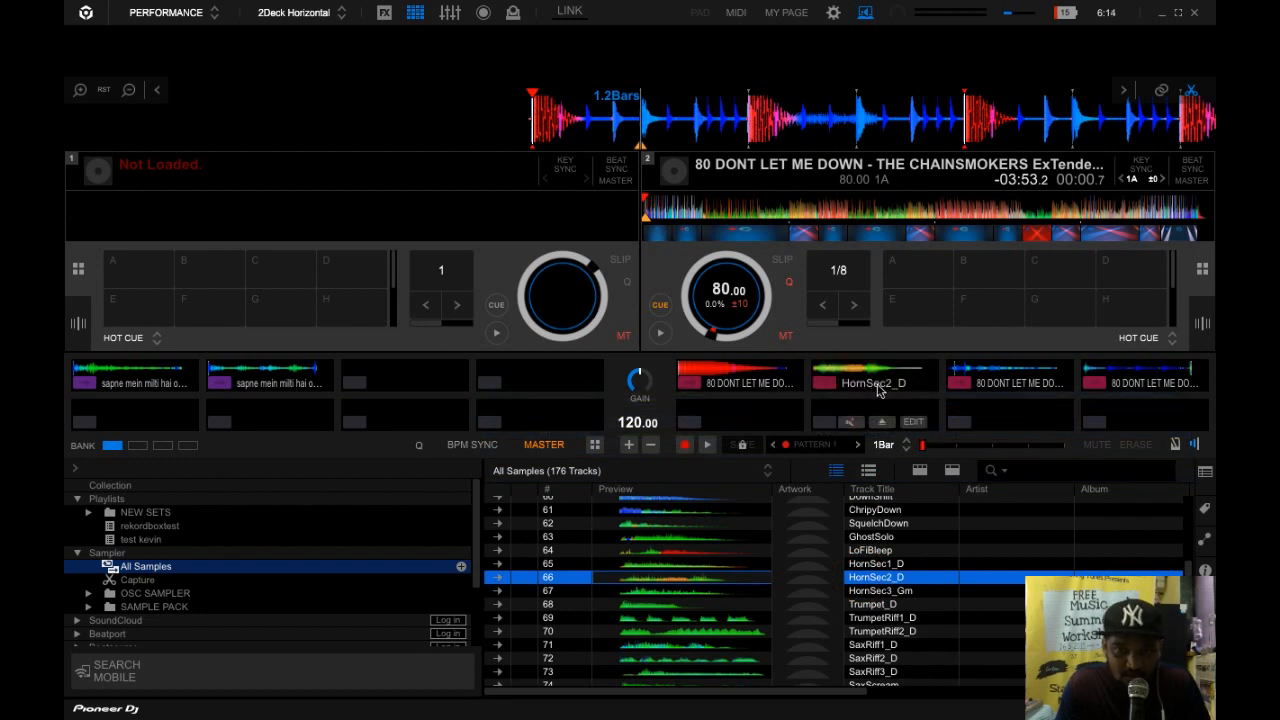
click(824, 384)
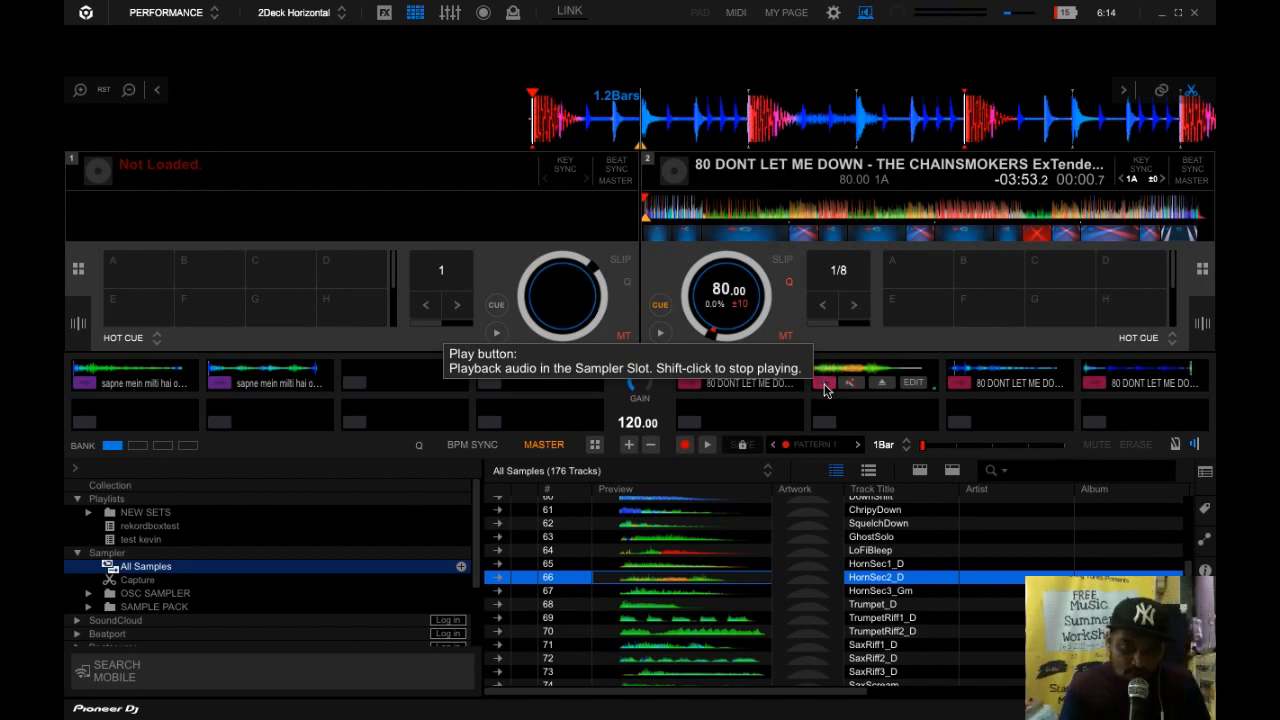
Step: Browse the All Samples list for further sounds around the sax and percussion samples
scroll(743, 610, down, 5)
scroll(743, 610, down, 3)
scroll(743, 608, up, 12)
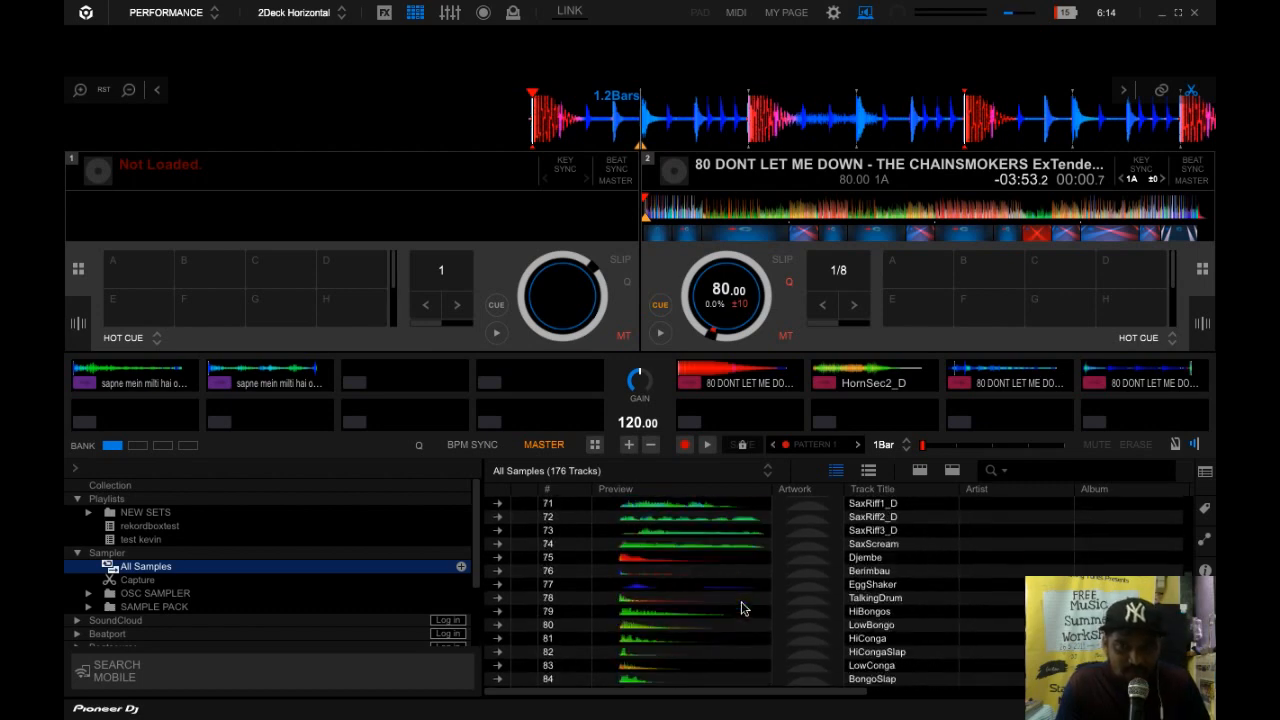